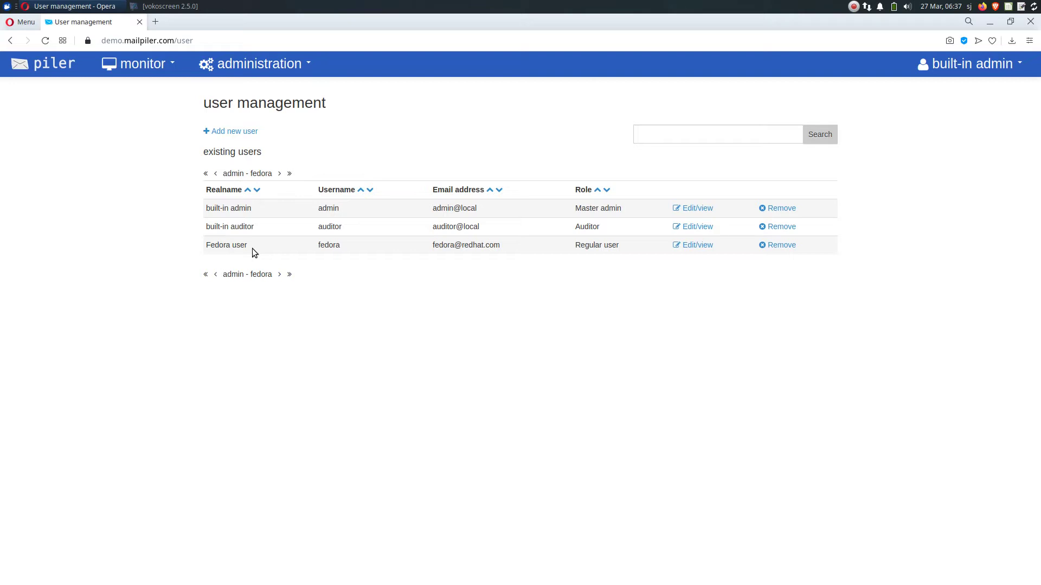
Start a new user with its e-mail address, username 'external' and real name 'External Auditor'
{"action": "left_click", "coordinate": [236, 130]}
{"action": "left_click", "coordinate": [333, 170]}
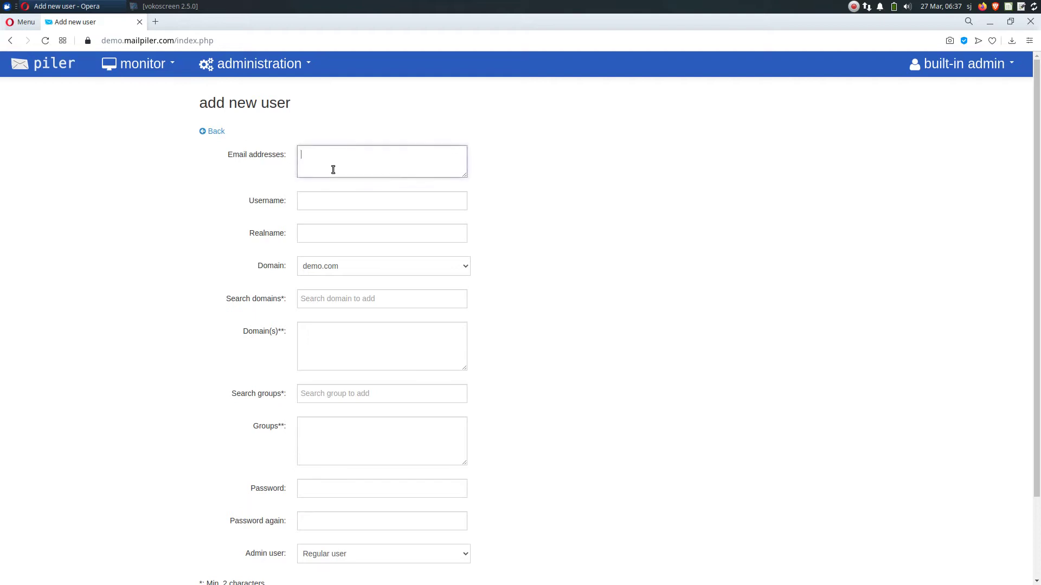
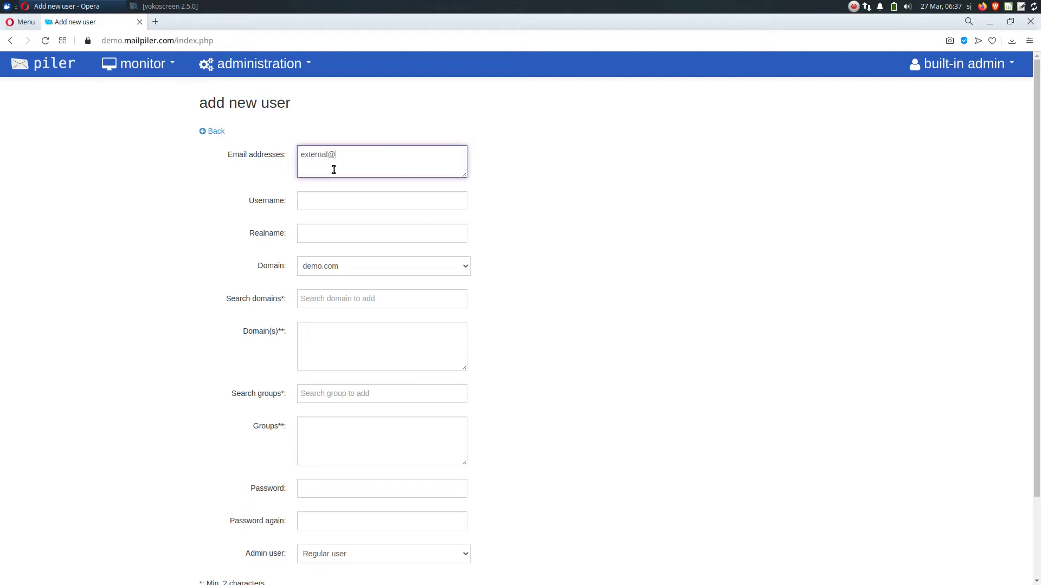
{"action": "key", "text": "Tab"}
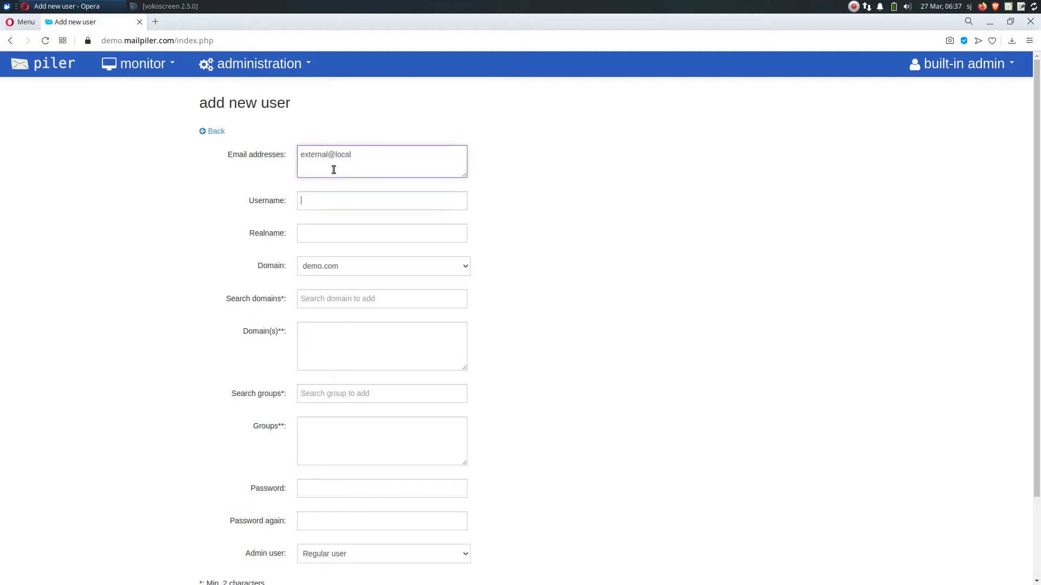
{"action": "type", "text": "external"}
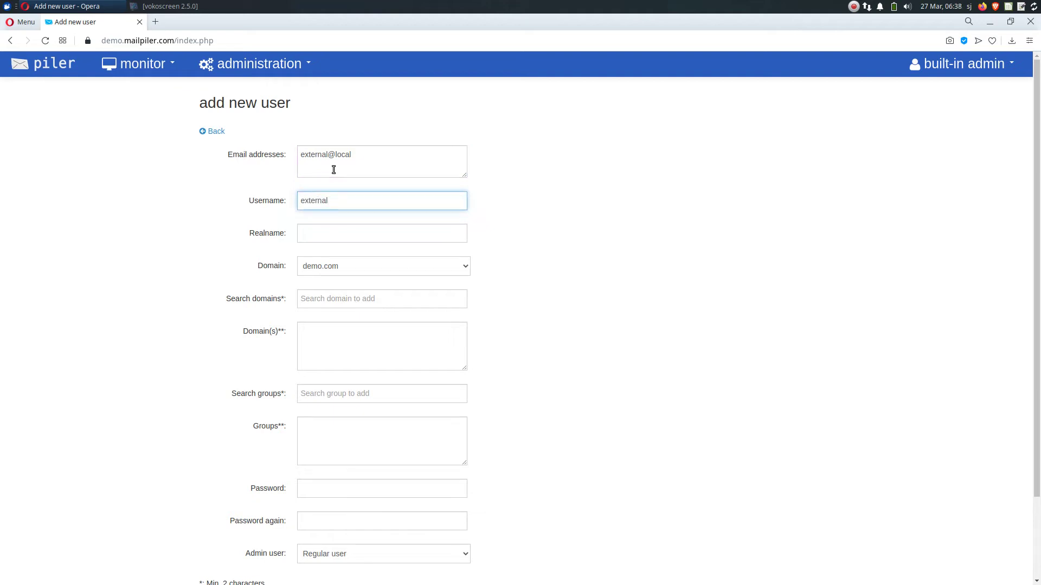
{"action": "key", "text": "Tab"}
{"action": "type", "text": "Externa"}
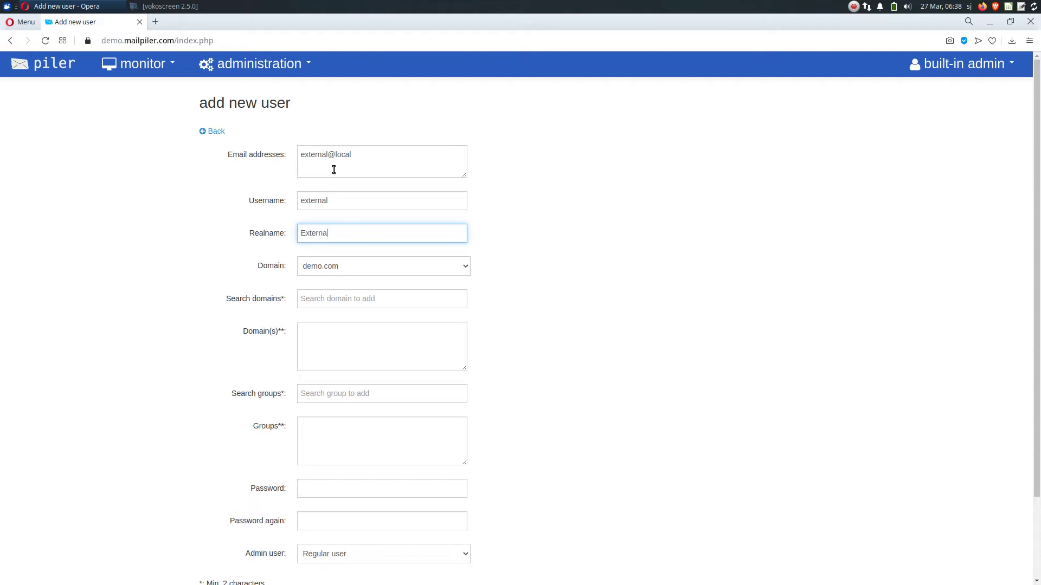
{"action": "type", "text": "l Auditor"}
Set the new user's domain to local and enter its password twice
{"action": "left_click", "coordinate": [420, 265]}
{"action": "left_click", "coordinate": [405, 297]}
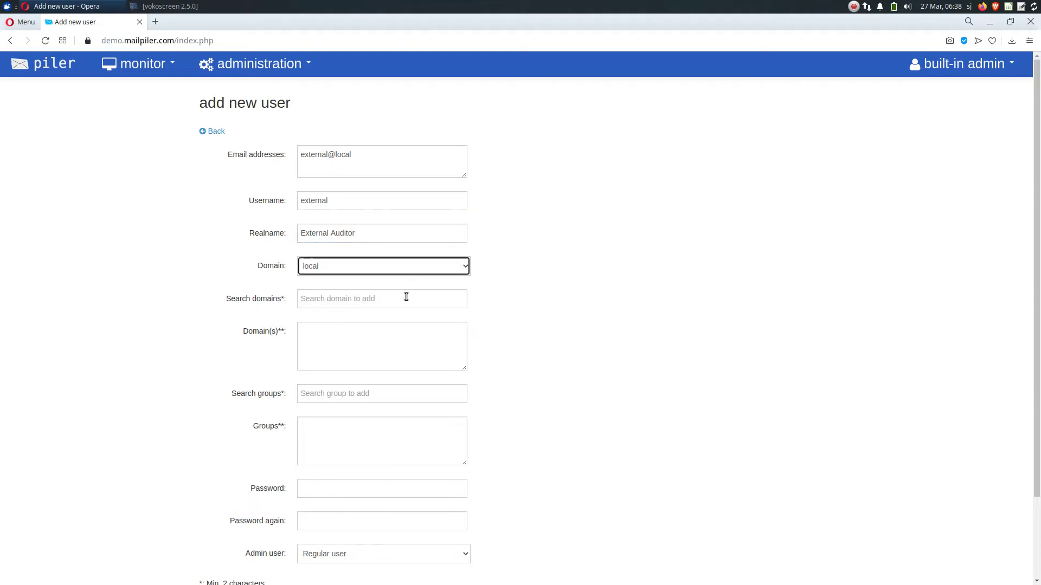
{"action": "scroll", "coordinate": [540, 301], "scroll_direction": "down", "scroll_amount": 2}
{"action": "left_click", "coordinate": [408, 392]}
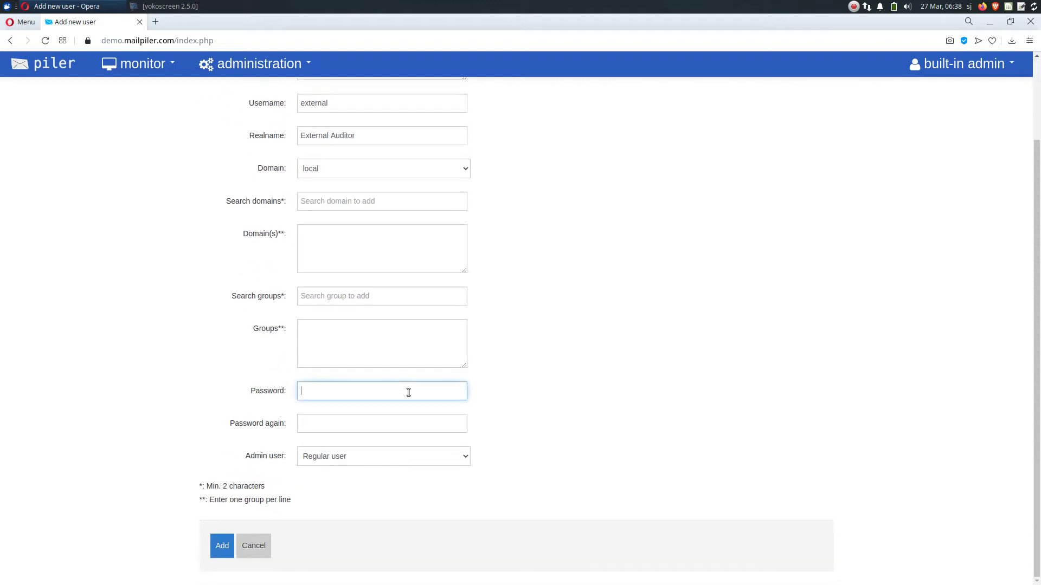
{"action": "type", "text": "external"}
{"action": "key", "text": "Tab"}
{"action": "type", "text": "external"}
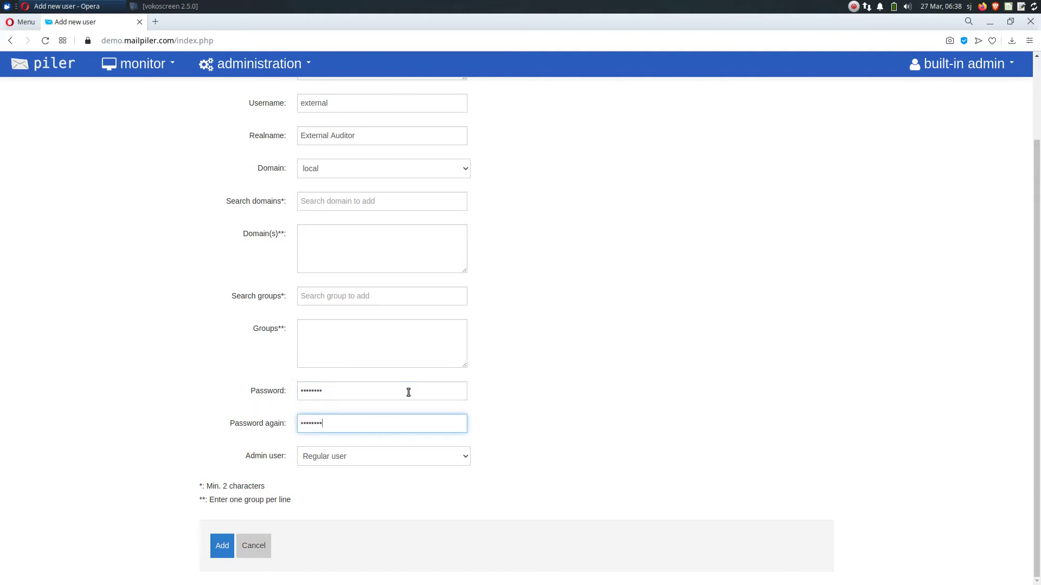
Add the new user and copy its e-mail address from the user list
{"action": "left_click", "coordinate": [230, 548]}
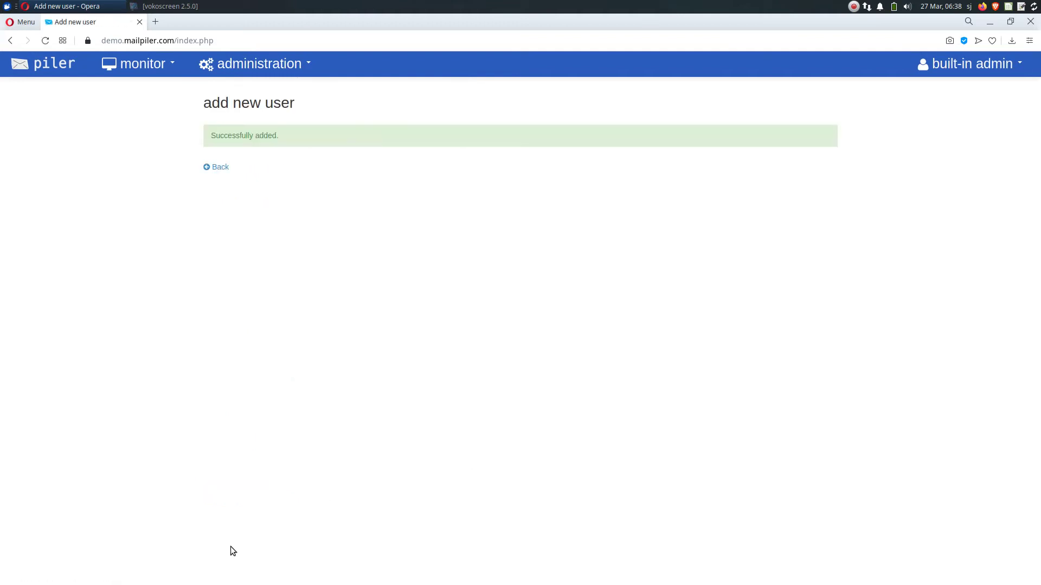
{"action": "left_click", "coordinate": [230, 172]}
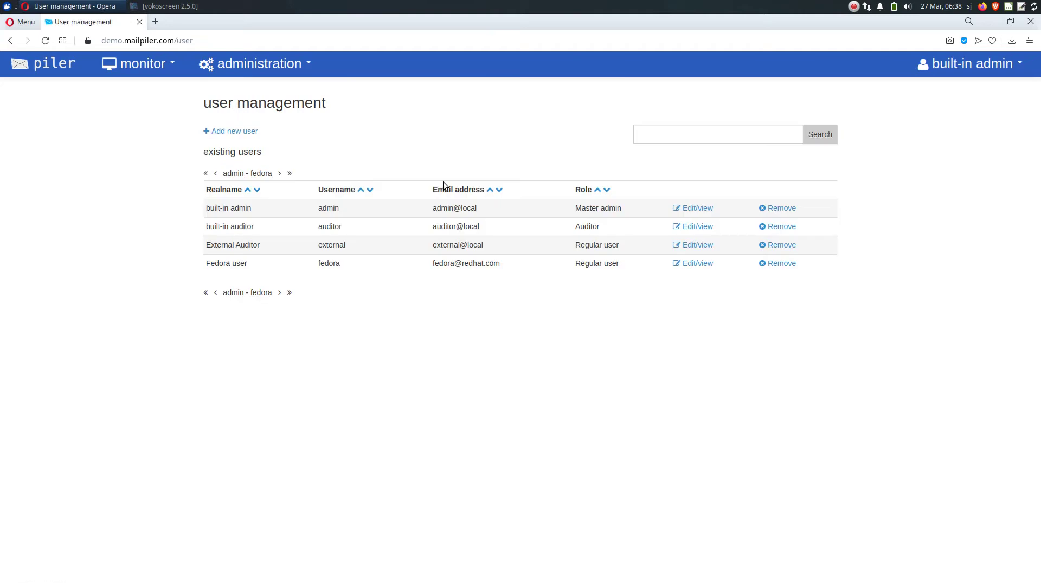
{"action": "left_click_drag", "start_coordinate": [431, 246], "coordinate": [486, 250]}
{"action": "key", "text": "ctrl+c"}
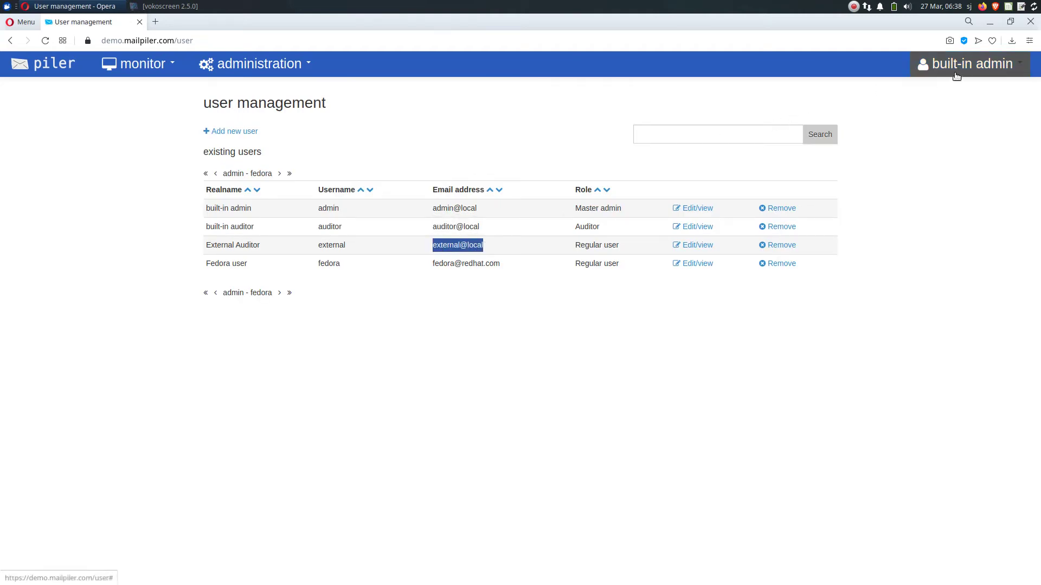
Log out of the admin account and sign in as the new external user
{"action": "left_click", "coordinate": [954, 70]}
{"action": "left_click", "coordinate": [970, 120]}
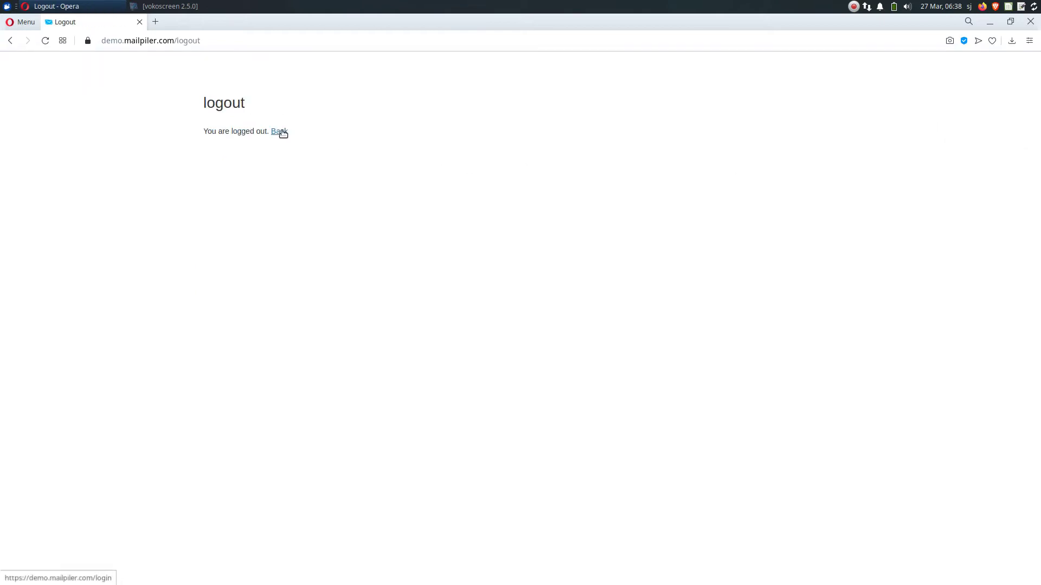
{"action": "left_click", "coordinate": [280, 131]}
{"action": "key", "text": "ctrl+v"}
{"action": "key", "text": "Tab"}
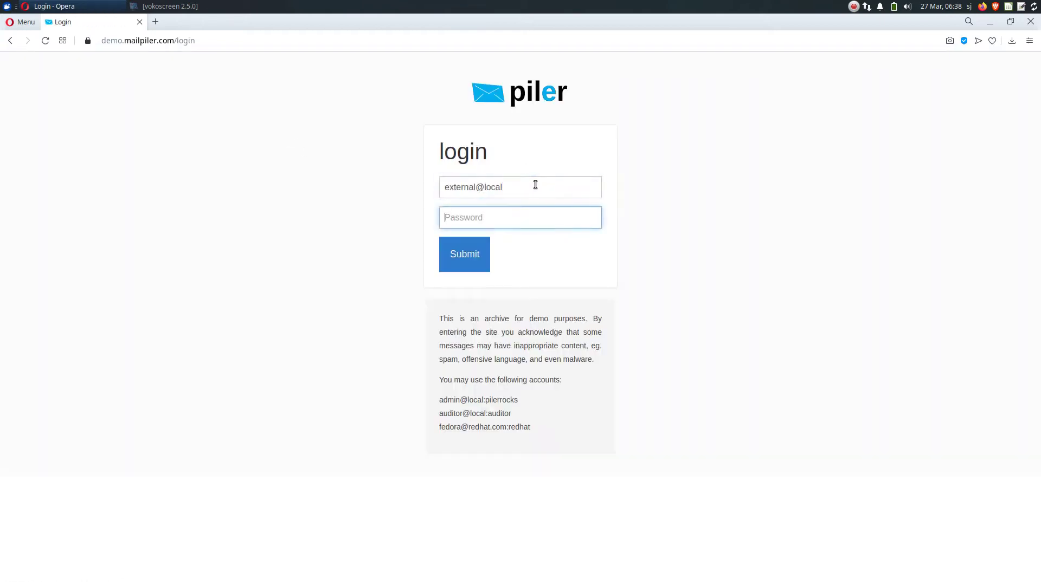
{"action": "type", "text": "external"}
{"action": "key", "text": "Return"}
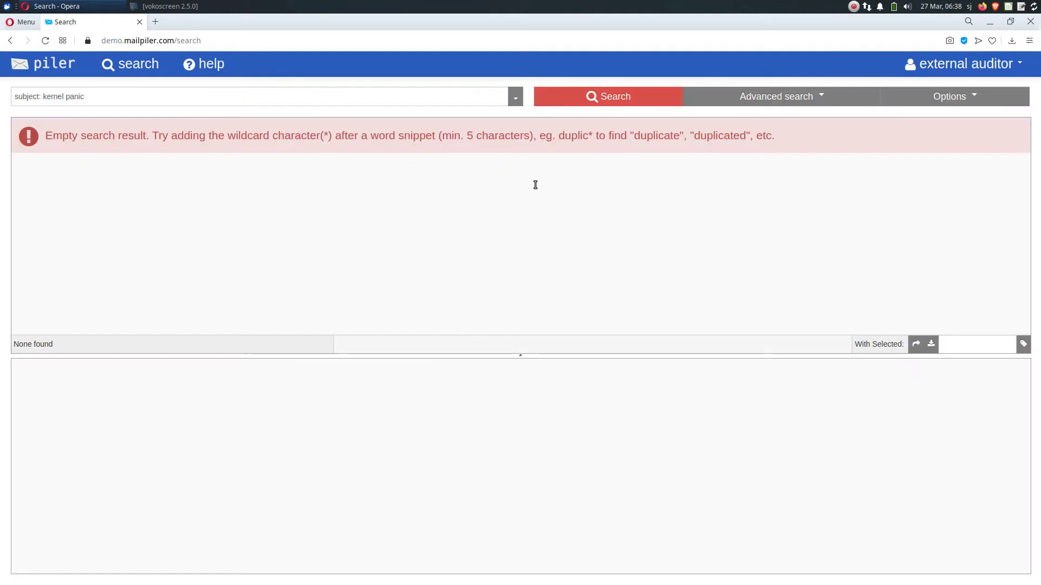
Clear the search box and confirm the account settings list no groups
{"action": "left_click", "coordinate": [445, 103]}
{"action": "key", "text": "ctrl+a"}
{"action": "key", "text": "BackSpace"}
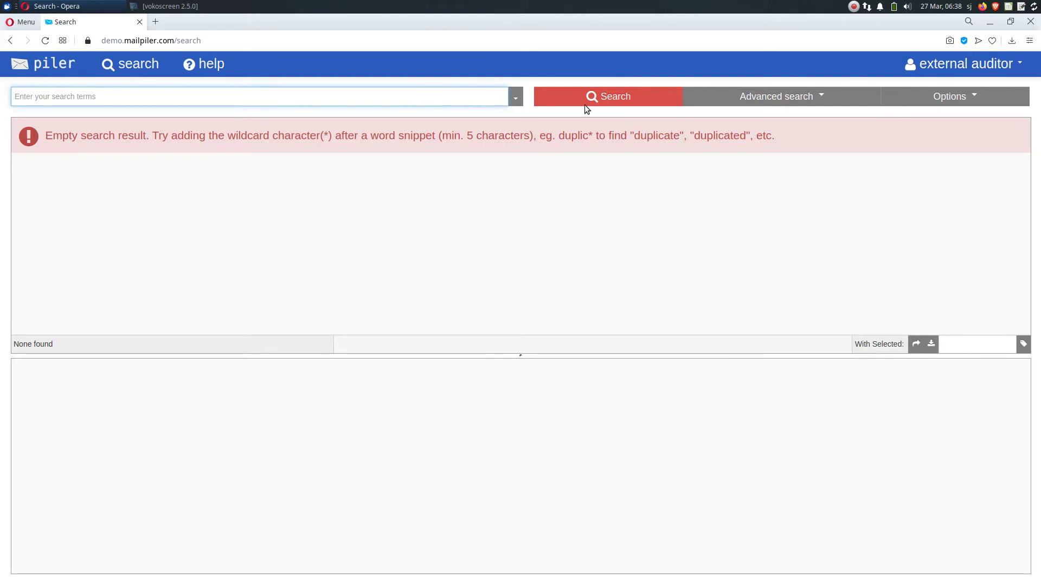
{"action": "left_click", "coordinate": [993, 70]}
{"action": "left_click", "coordinate": [987, 99]}
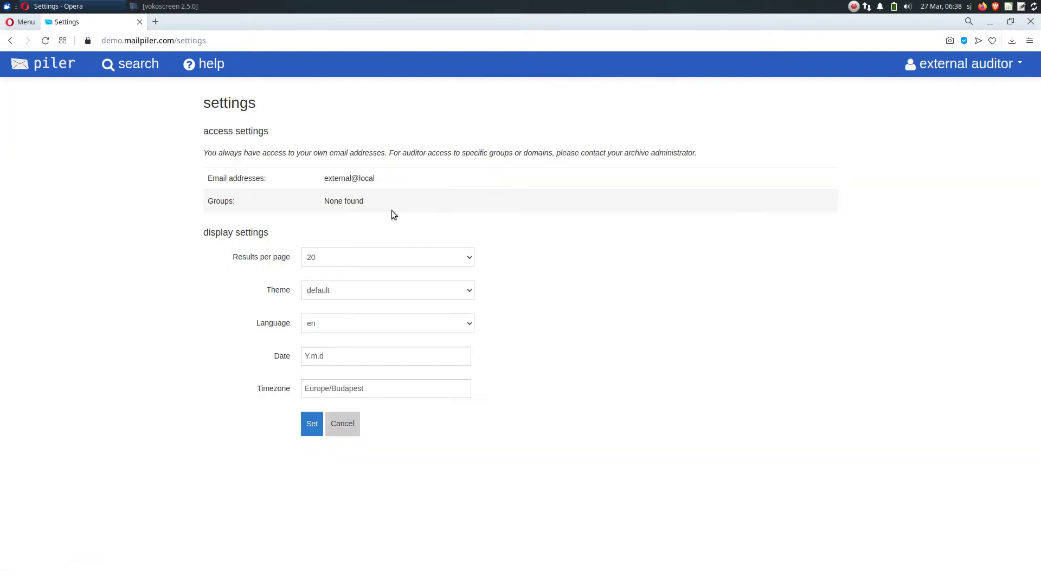
{"action": "left_click_drag", "start_coordinate": [325, 180], "coordinate": [375, 179]}
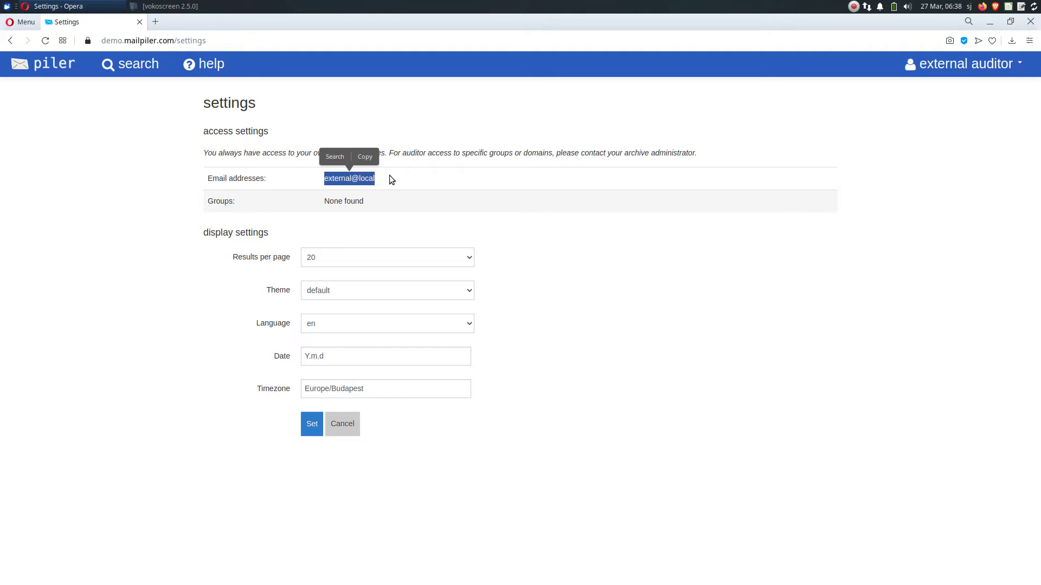
{"action": "left_click", "coordinate": [392, 182]}
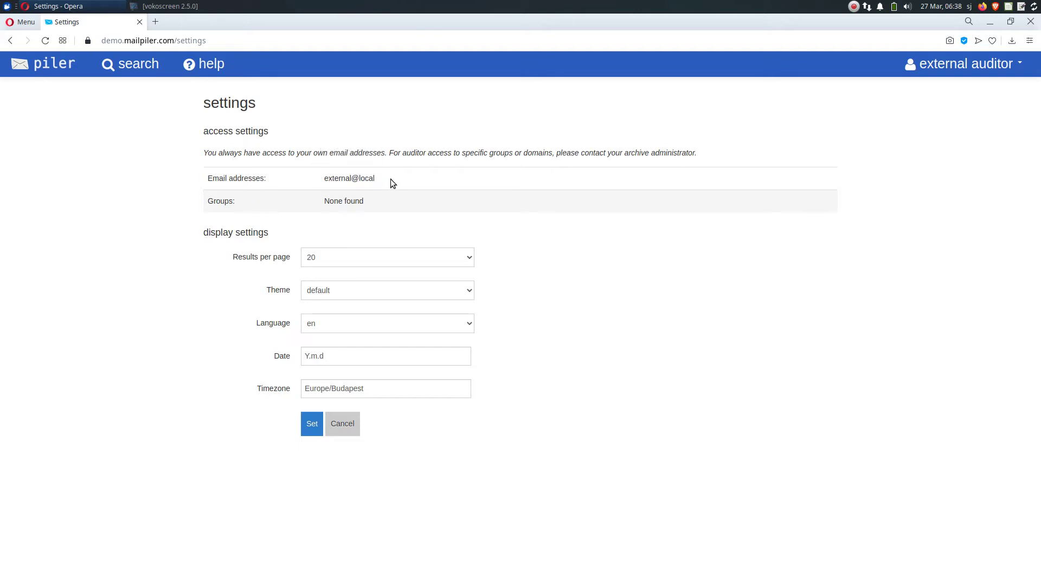
{"action": "left_click", "coordinate": [924, 77]}
Log out of the external account and sign in as the built-in auditor
{"action": "left_click", "coordinate": [987, 122]}
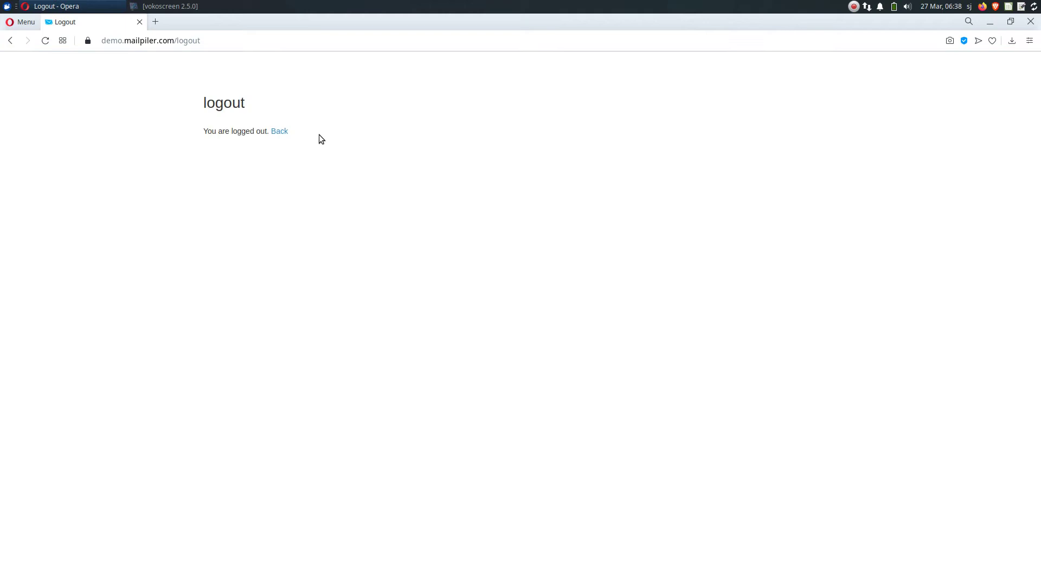
{"action": "left_click", "coordinate": [280, 132]}
{"action": "type", "text": "aud"}
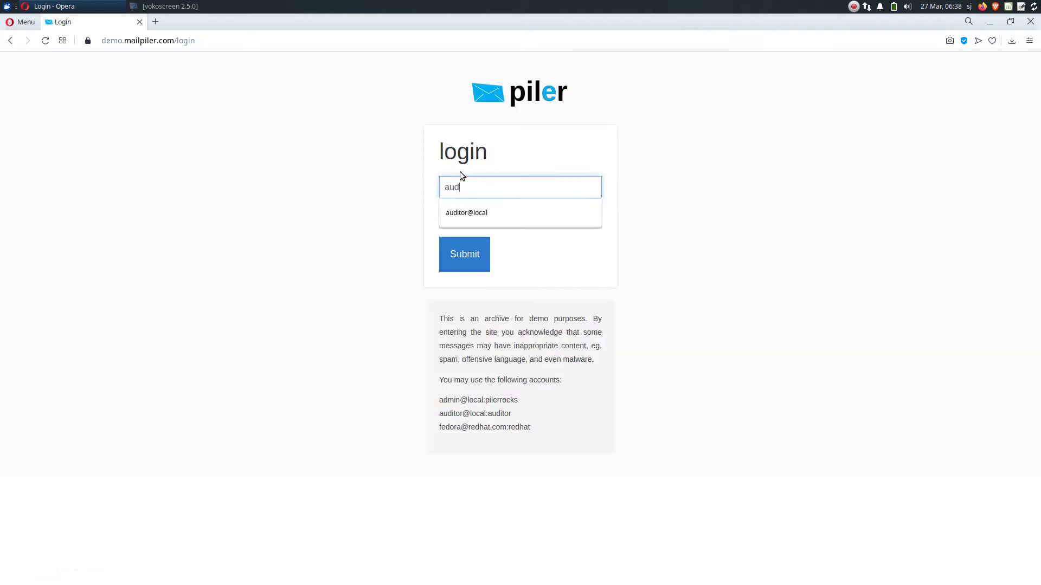
{"action": "key", "text": "Down"}
{"action": "key", "text": "Return"}
{"action": "key", "text": "Tab"}
{"action": "type", "text": "aud"}
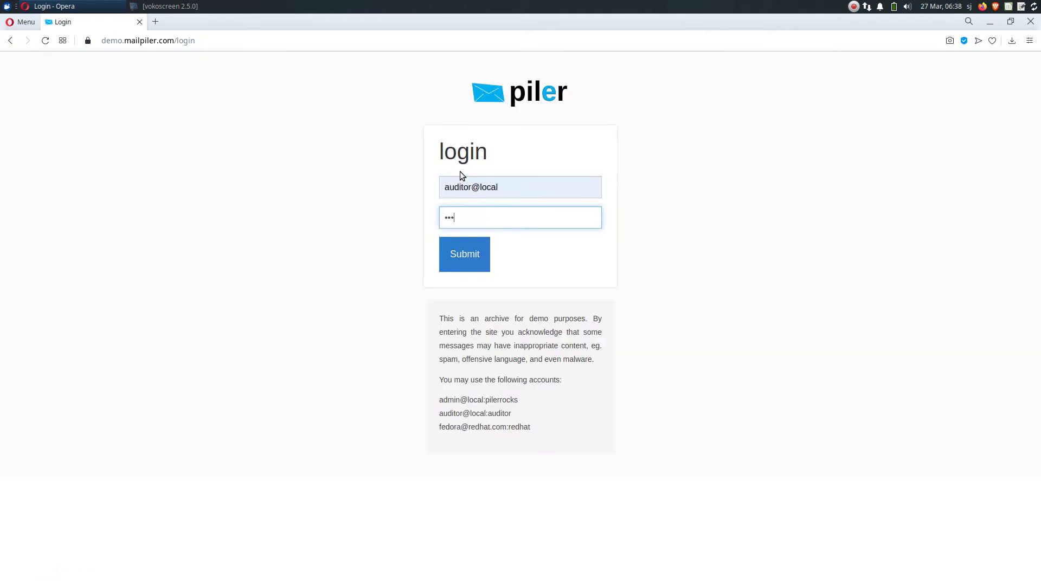
{"action": "type", "text": "itor"}
{"action": "key", "text": "Return"}
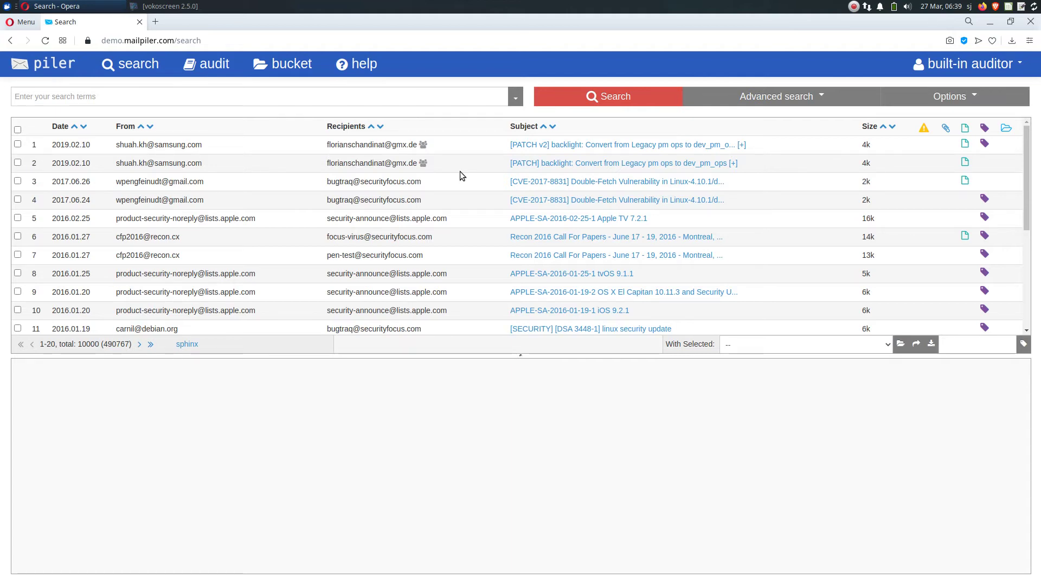
Rerun the earlier 'kernel panic' subject search and select the eighth result
{"action": "left_click", "coordinate": [433, 96]}
{"action": "type", "text": "subject: kernel panic"}
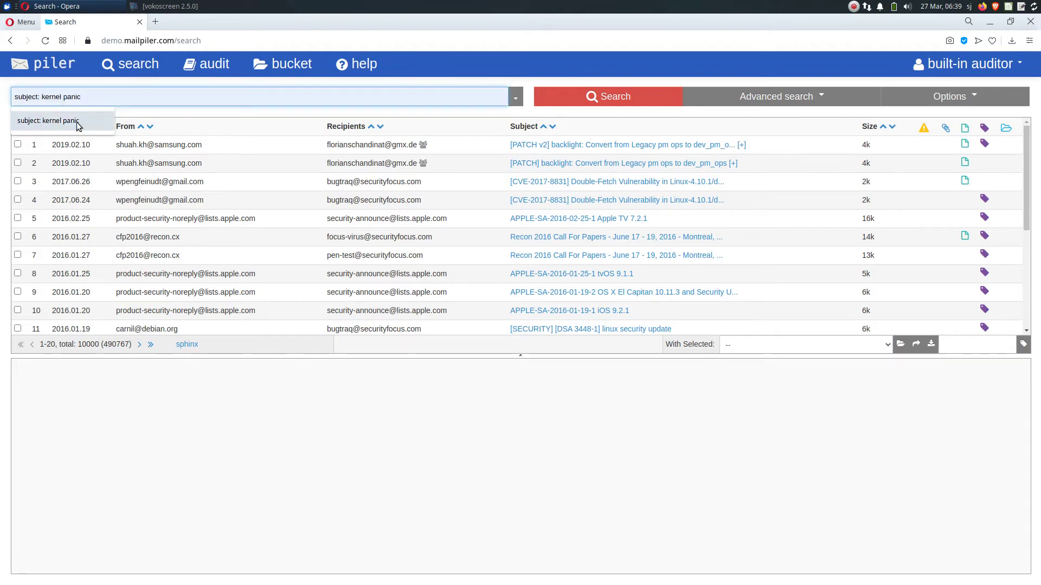
{"action": "left_click", "coordinate": [76, 120]}
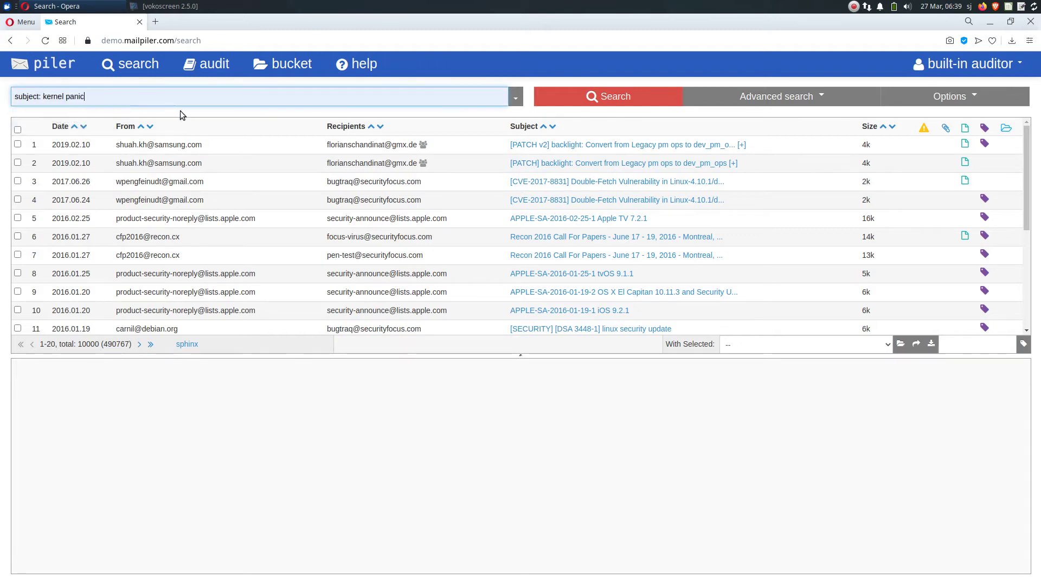
{"action": "left_click", "coordinate": [564, 96]}
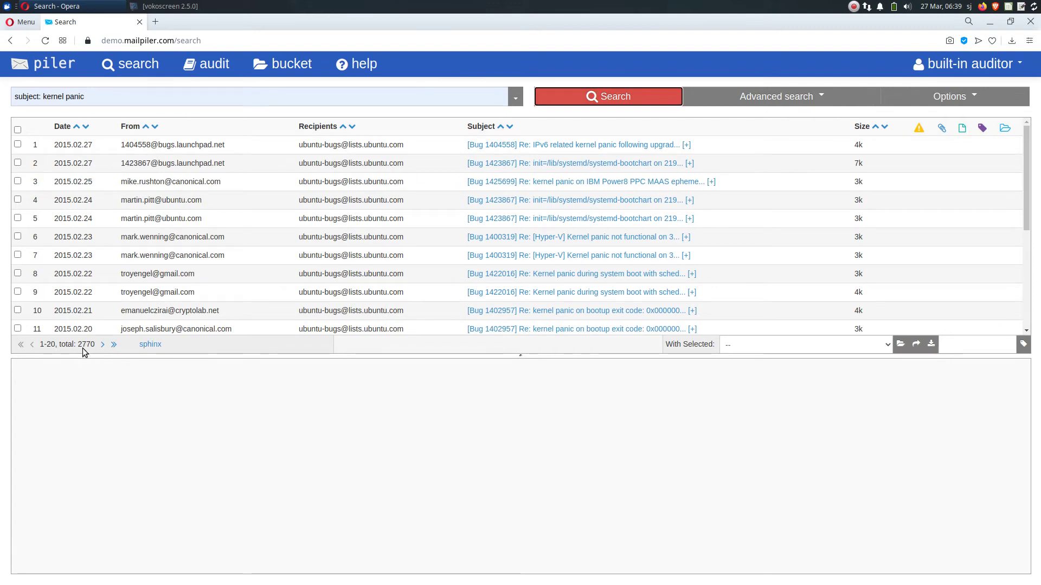
{"action": "left_click", "coordinate": [458, 279]}
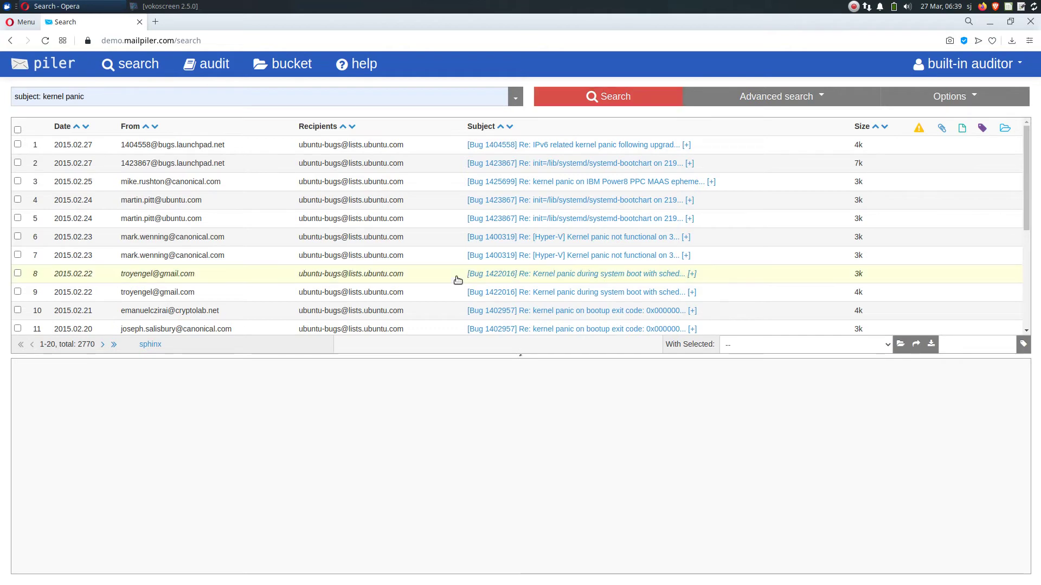
Add a 'to: fedora@*' filter and preview the Fedora 11 workaround message
{"action": "left_click", "coordinate": [177, 97]}
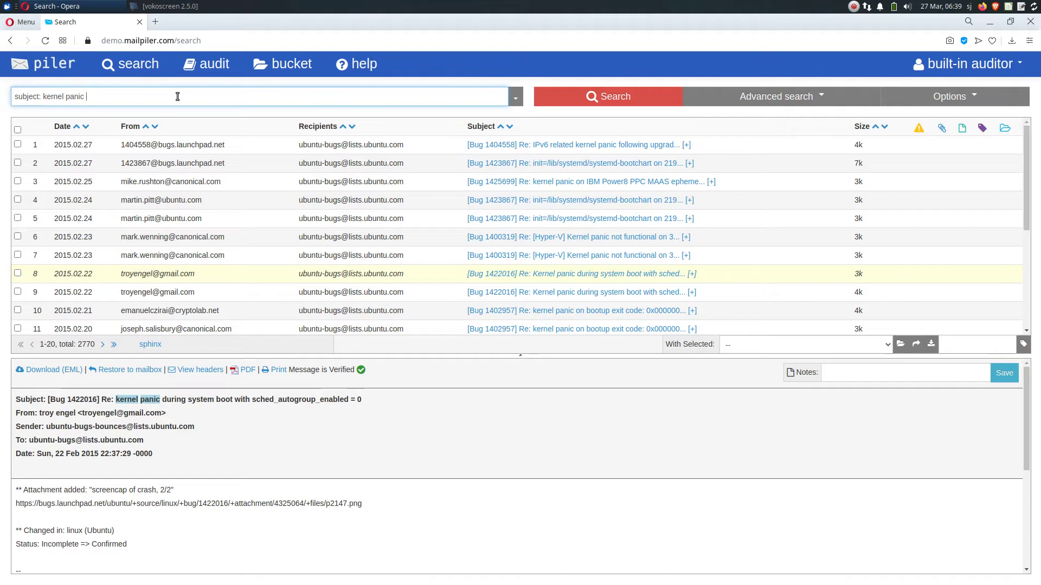
{"action": "type", "text": "to: fed"}
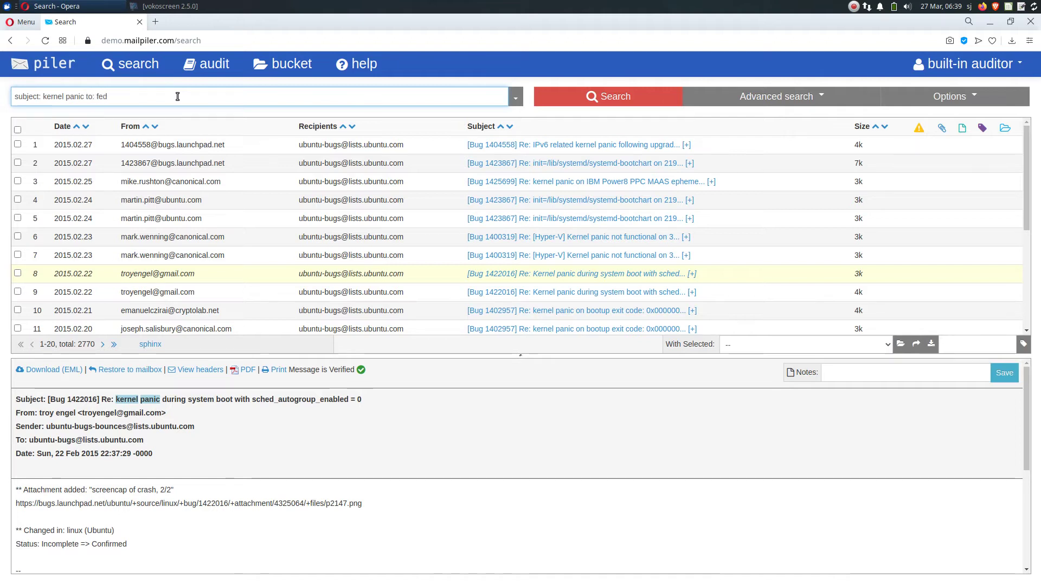
{"action": "type", "text": "ora@*"}
{"action": "key", "text": "Return"}
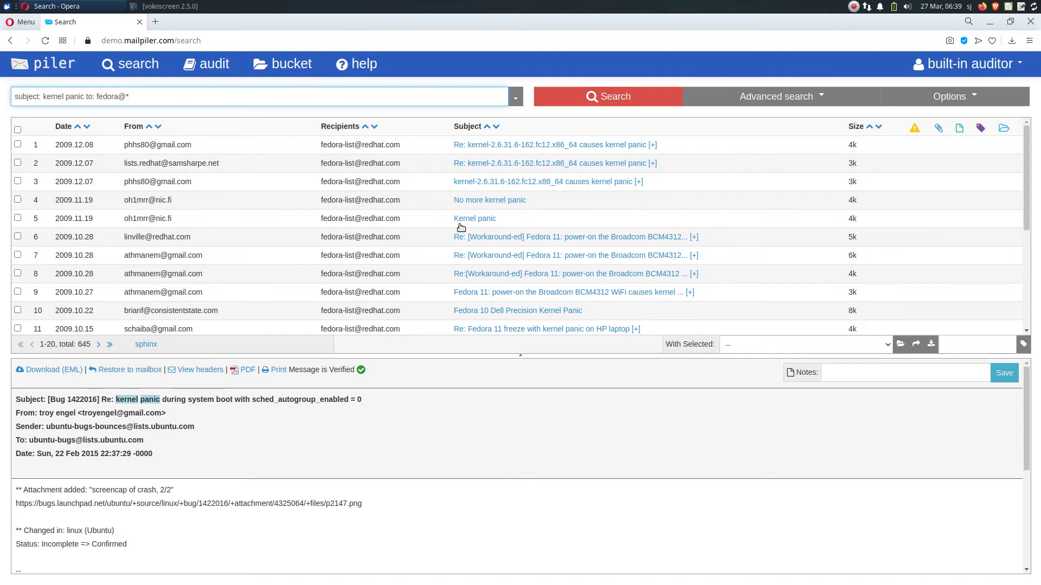
{"action": "left_click", "coordinate": [504, 237]}
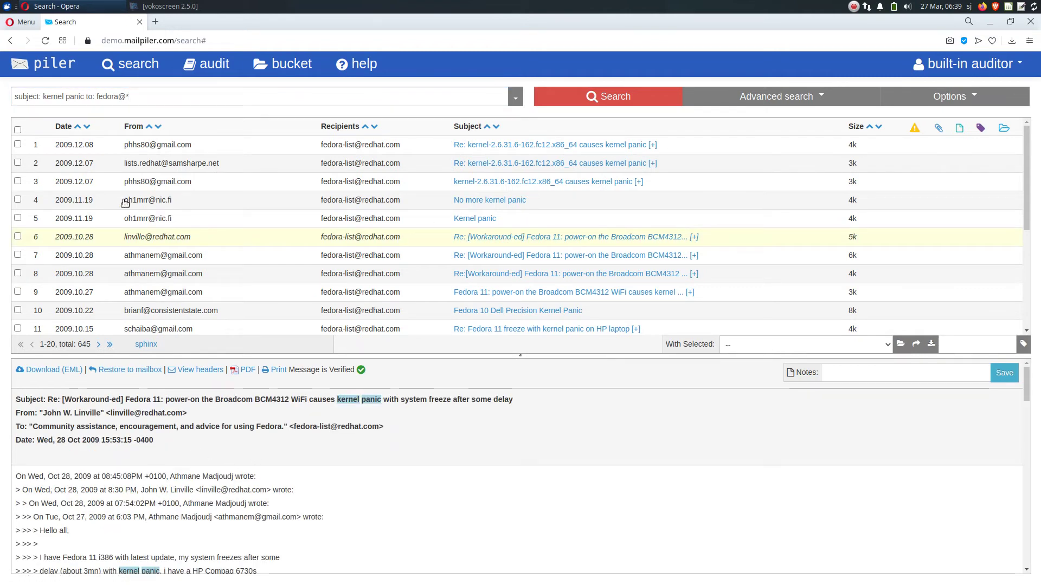
Drop the recipient filter and rerun the kernel panic subject search
{"action": "left_click", "coordinate": [167, 97]}
{"action": "key", "text": "shift+Left"}
{"action": "key", "text": "shift+Left"}
{"action": "key", "text": "shift+Left"}
{"action": "key", "text": "shift+Left"}
{"action": "key", "text": "shift+Left"}
{"action": "key", "text": "shift+Left"}
{"action": "key", "text": "shift+Left"}
{"action": "key", "text": "shift+Left"}
{"action": "key", "text": "shift+Left"}
{"action": "key", "text": "shift+Left"}
{"action": "key", "text": "shift+Left"}
{"action": "key", "text": "shift+Left"}
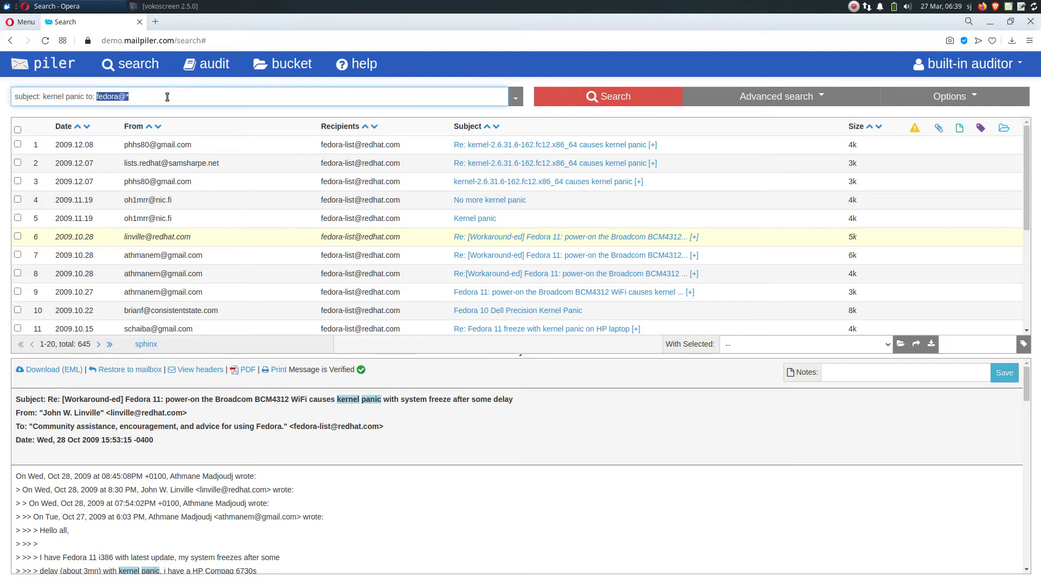
{"action": "key", "text": "BackSpace"}
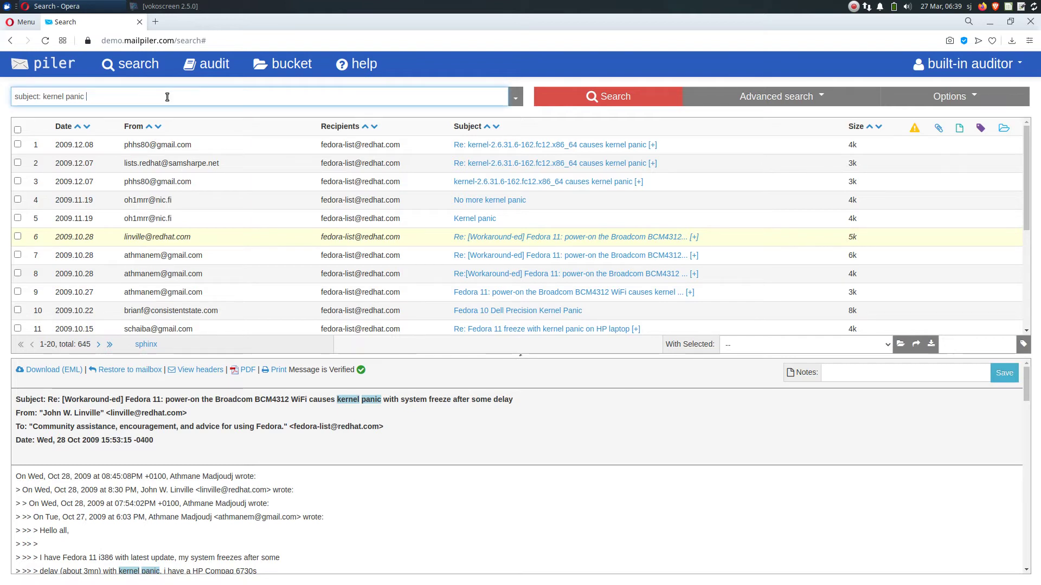
{"action": "key", "text": "Return"}
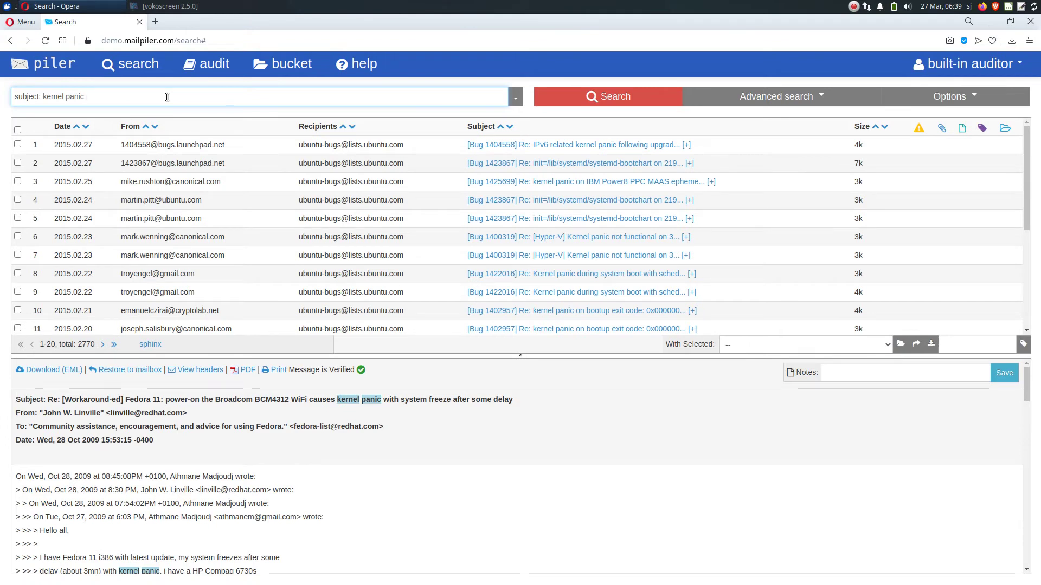
Create bucket B001 for the external account's address with a purple AE45BE background
{"action": "left_click", "coordinate": [282, 64]}
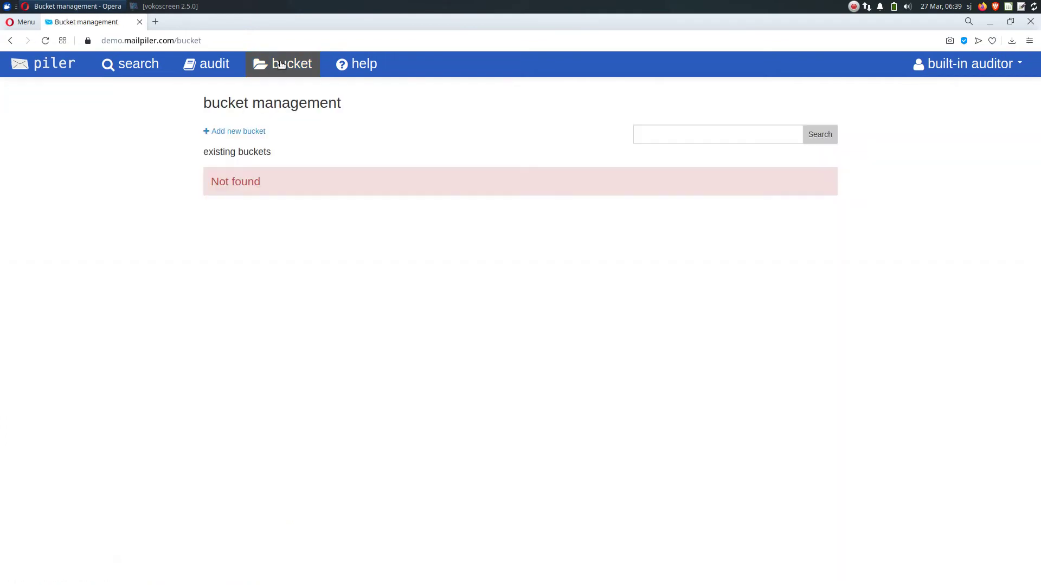
{"action": "left_click", "coordinate": [259, 132]}
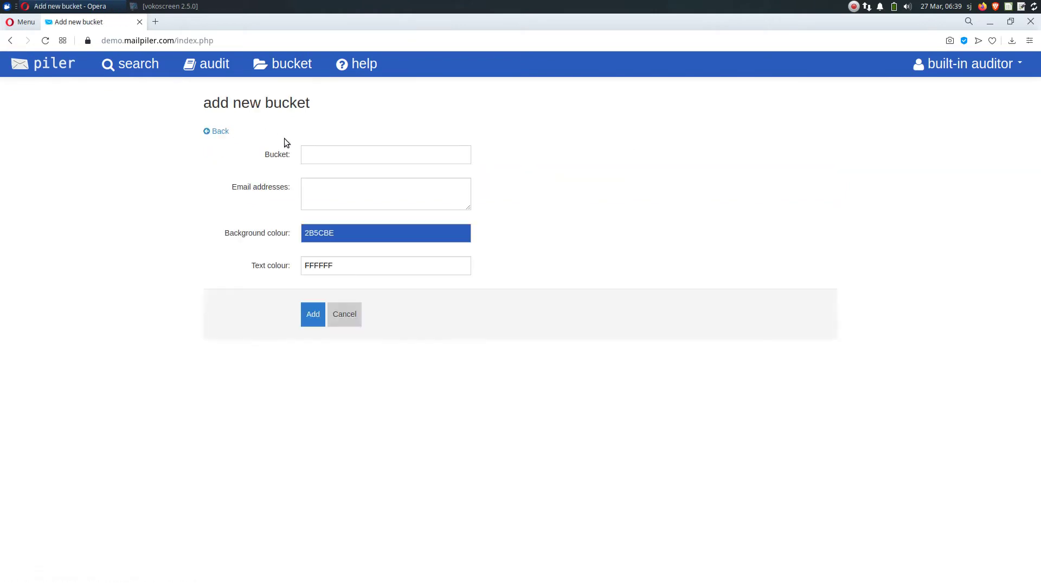
{"action": "left_click", "coordinate": [312, 157]}
{"action": "type", "text": "B600"}
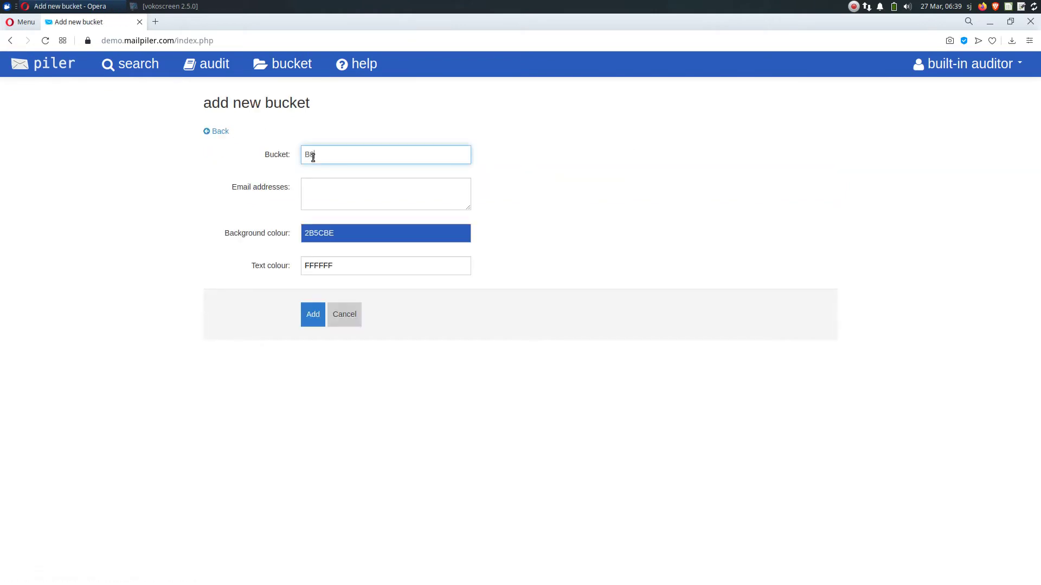
{"action": "left_click", "coordinate": [465, 184]}
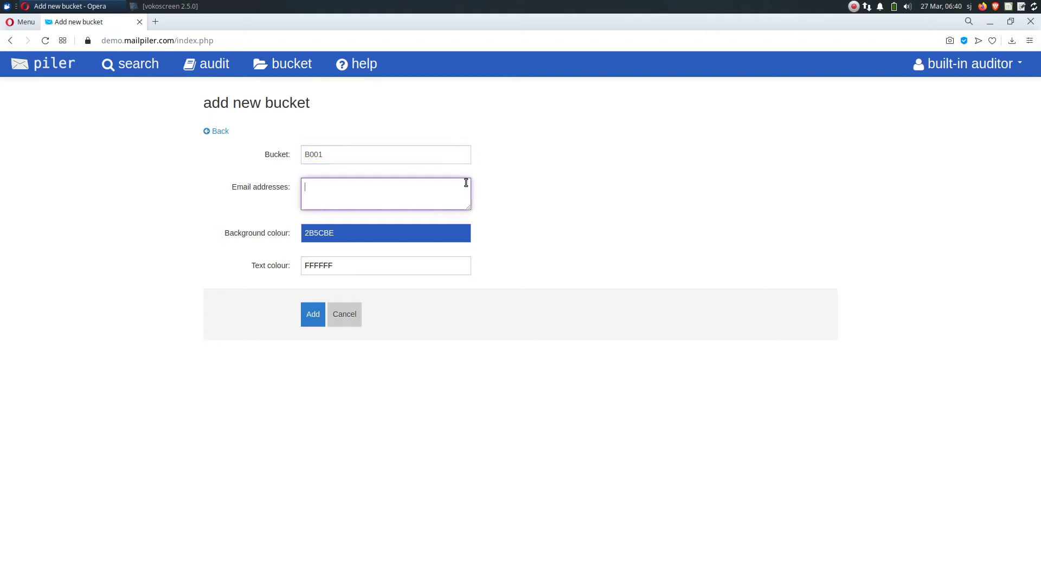
{"action": "left_click", "coordinate": [350, 236]}
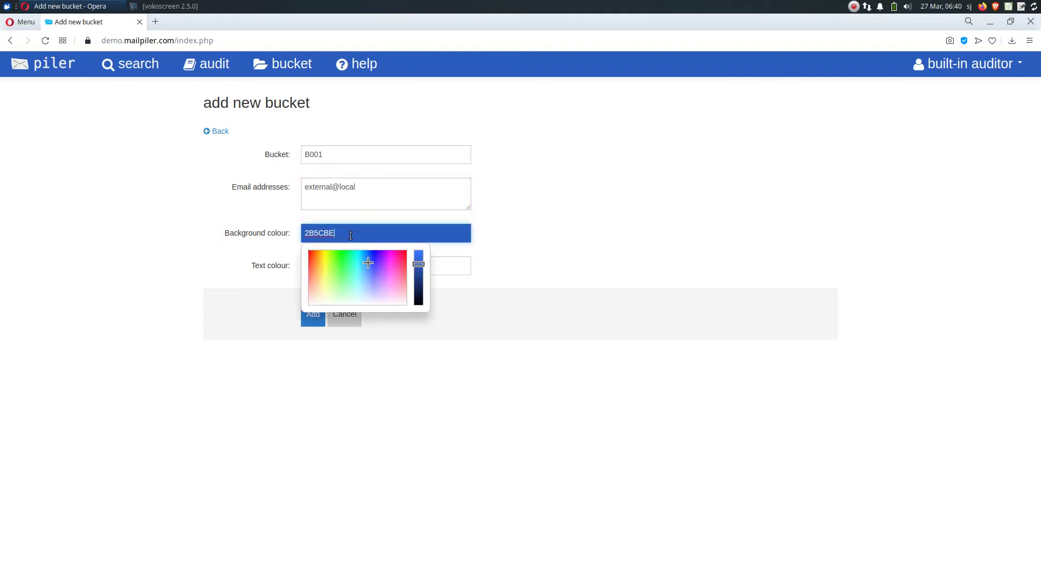
{"action": "left_click", "coordinate": [387, 270]}
{"action": "left_click", "coordinate": [347, 392]}
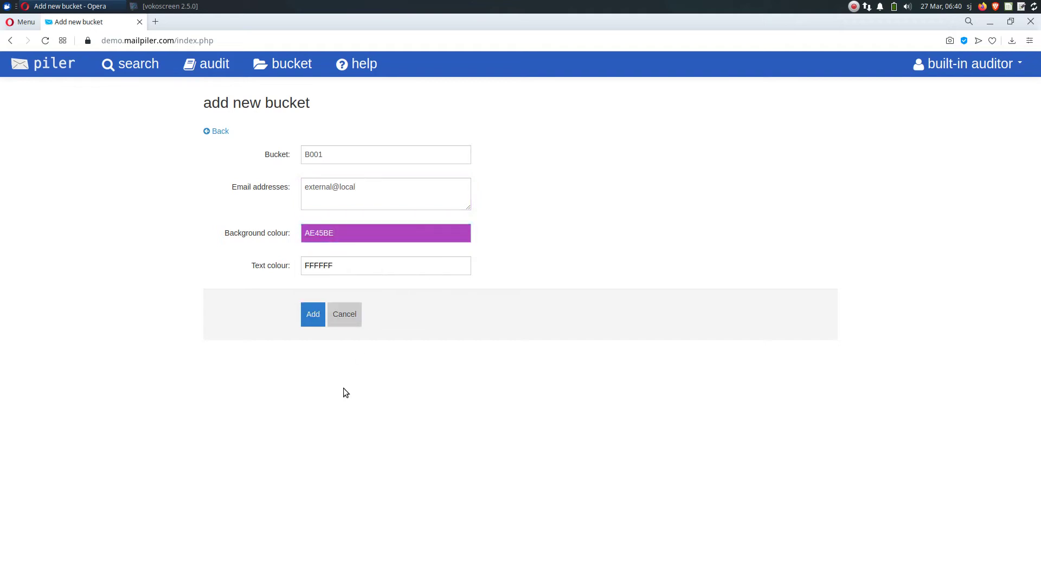
{"action": "left_click", "coordinate": [313, 320]}
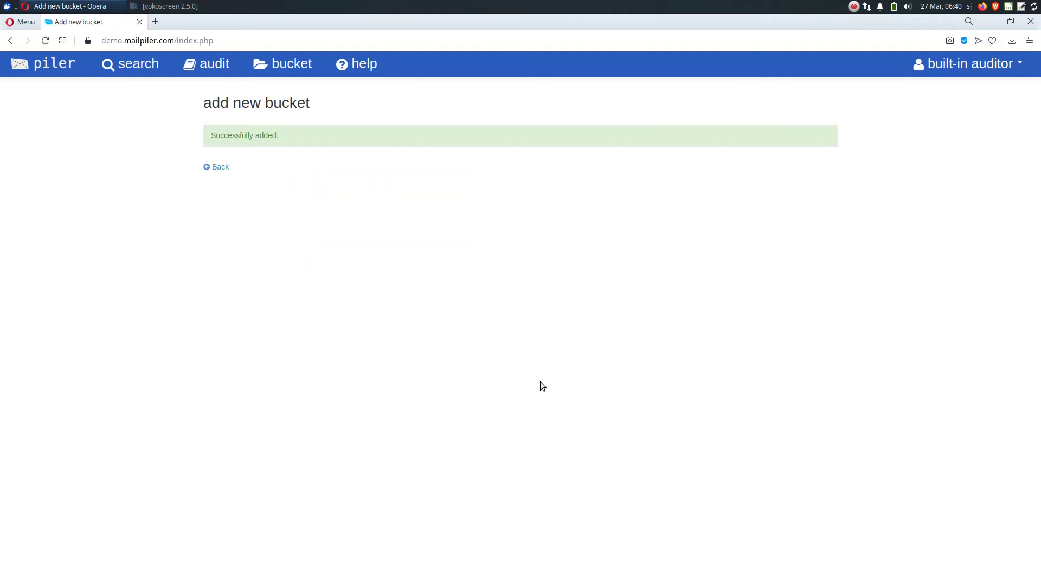
Tag all the kernel panic search results with bucket B001 and refresh the list
{"action": "left_click", "coordinate": [113, 67]}
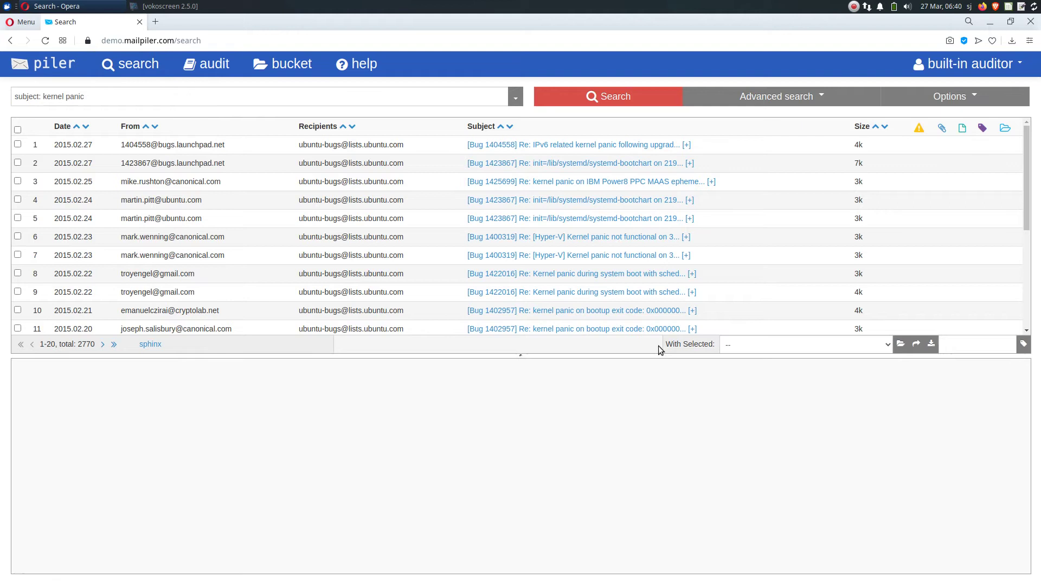
{"action": "left_click", "coordinate": [762, 345]}
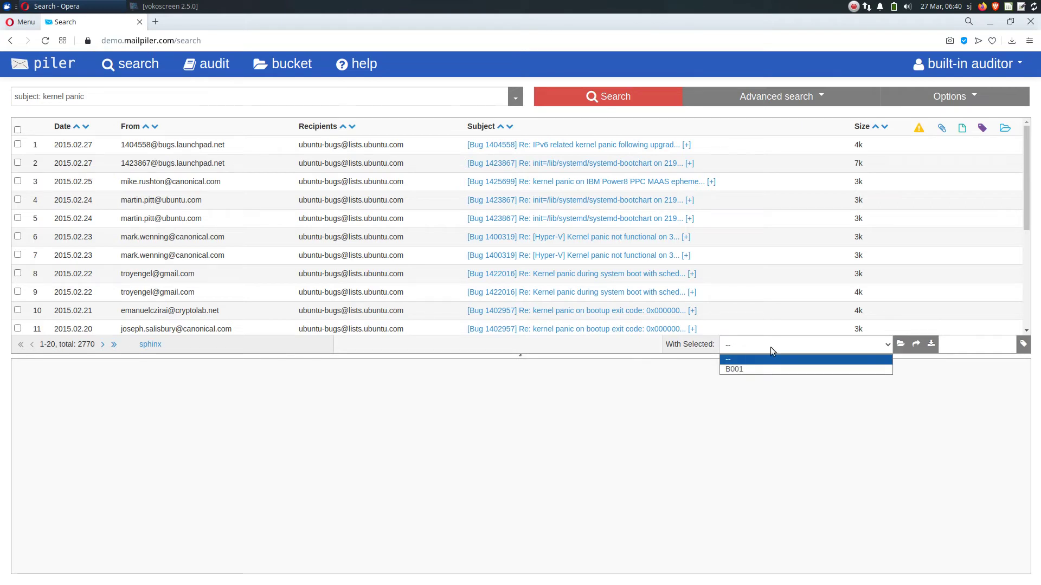
{"action": "left_click", "coordinate": [777, 369]}
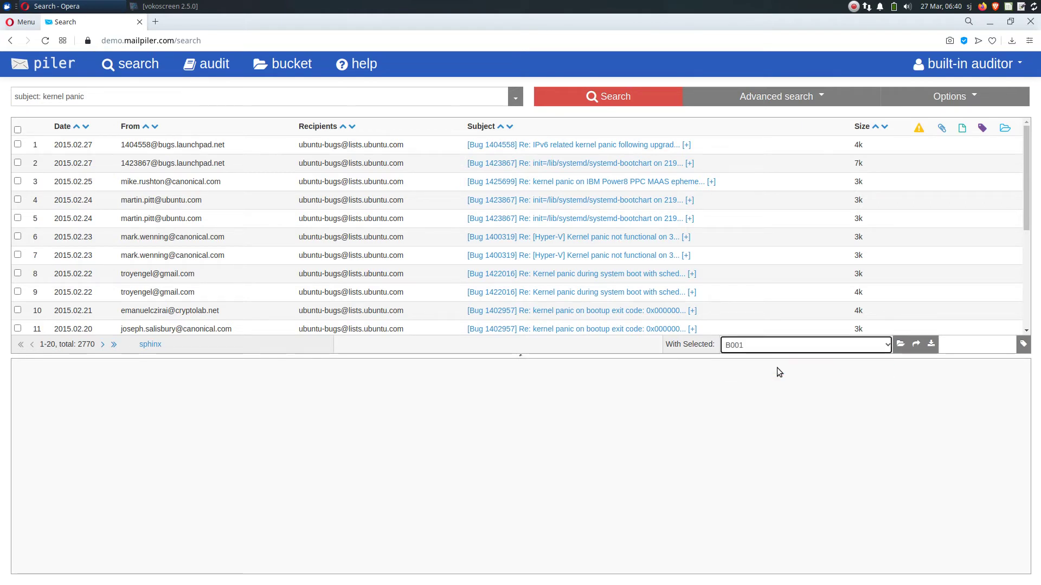
{"action": "left_click", "coordinate": [900, 350]}
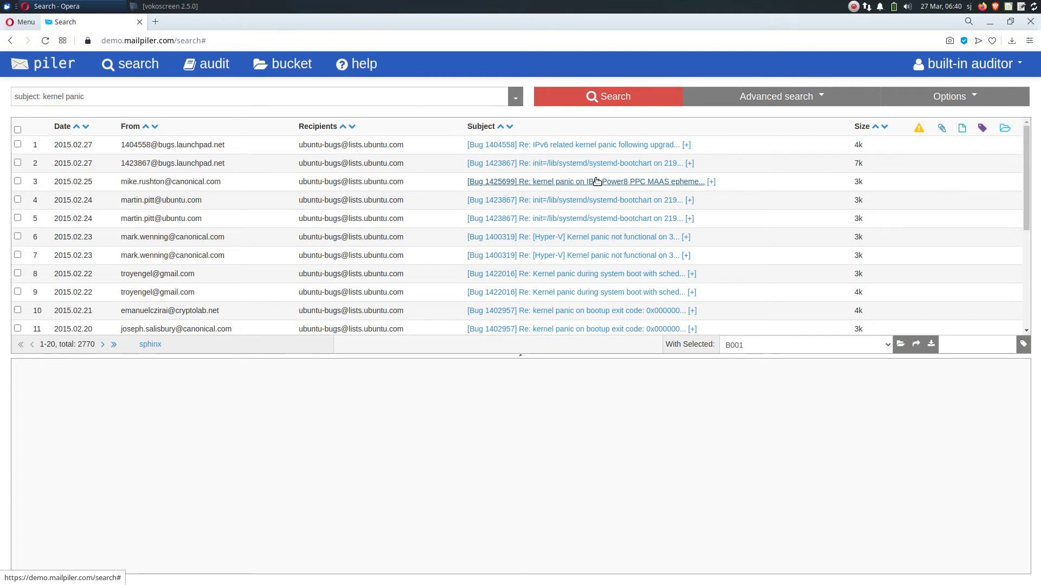
{"action": "left_click", "coordinate": [602, 97]}
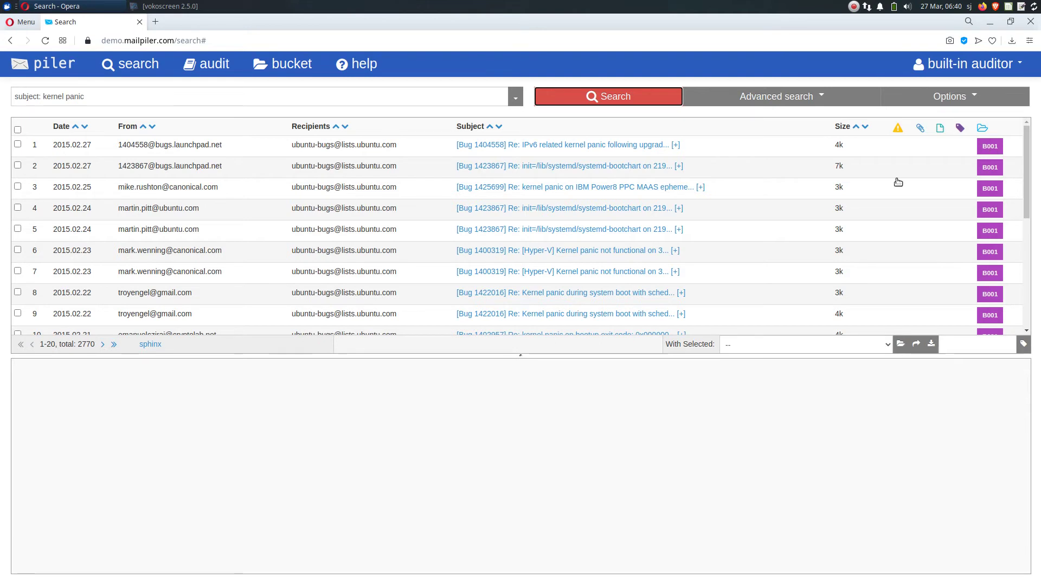
Preview the fifth result, the systemd-bootchart kernel panic on kvm report tagged B001
{"action": "left_click", "coordinate": [530, 230]}
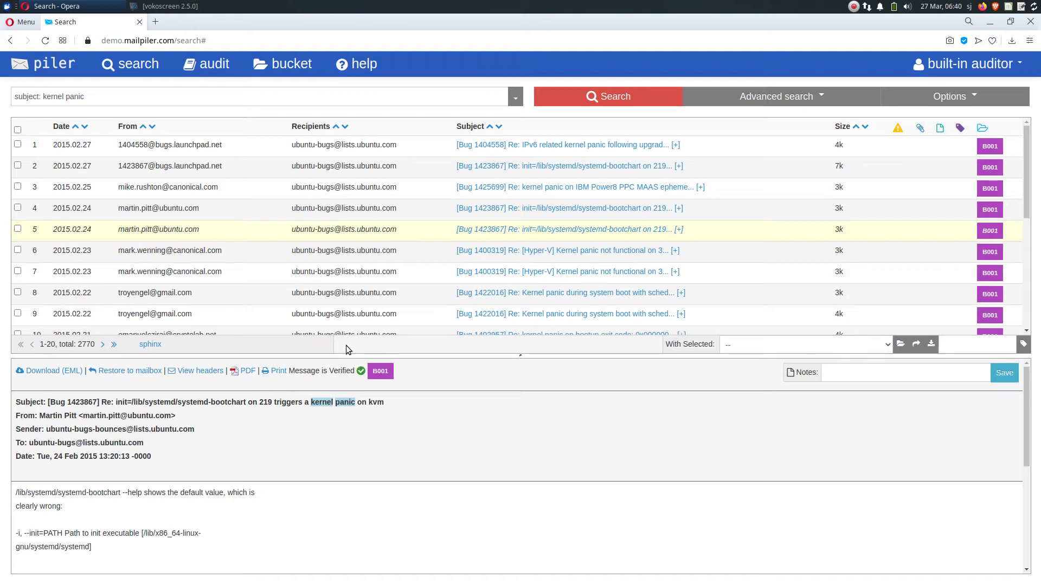
Log out of the built-in auditor and sign in as the external auditor
{"action": "left_click", "coordinate": [987, 72]}
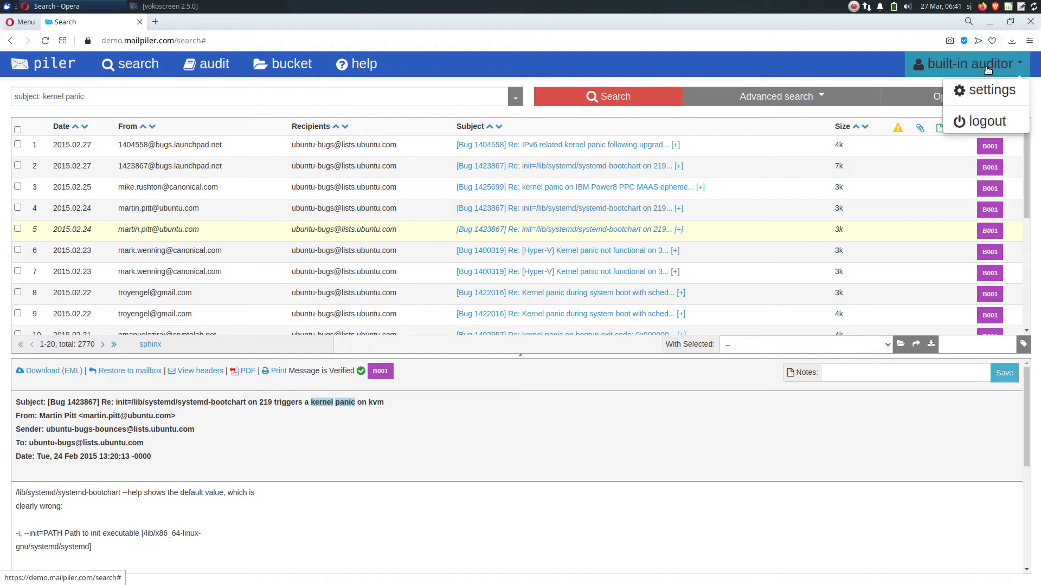
{"action": "left_click", "coordinate": [997, 128]}
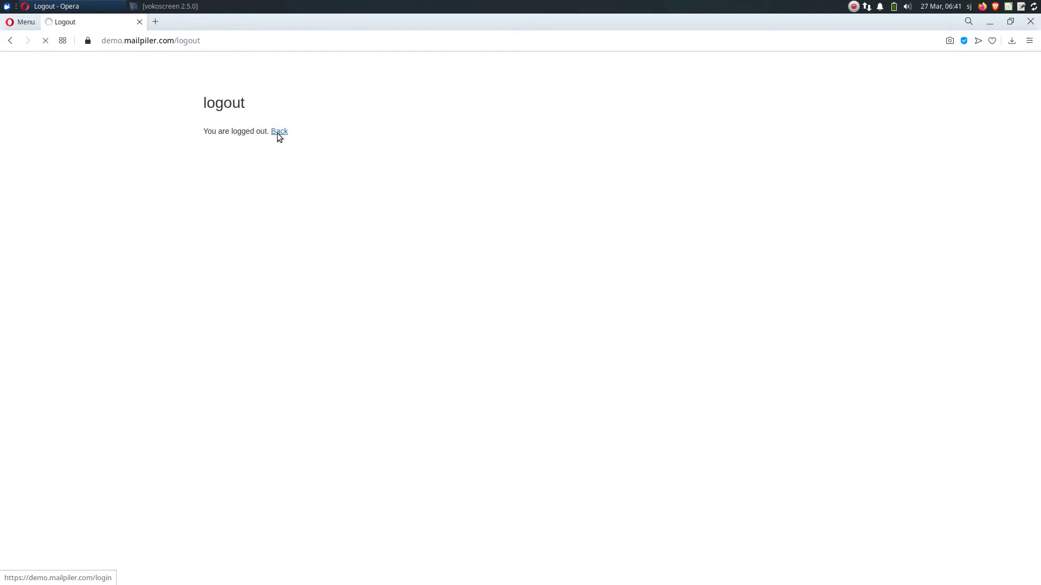
{"action": "left_click", "coordinate": [279, 132]}
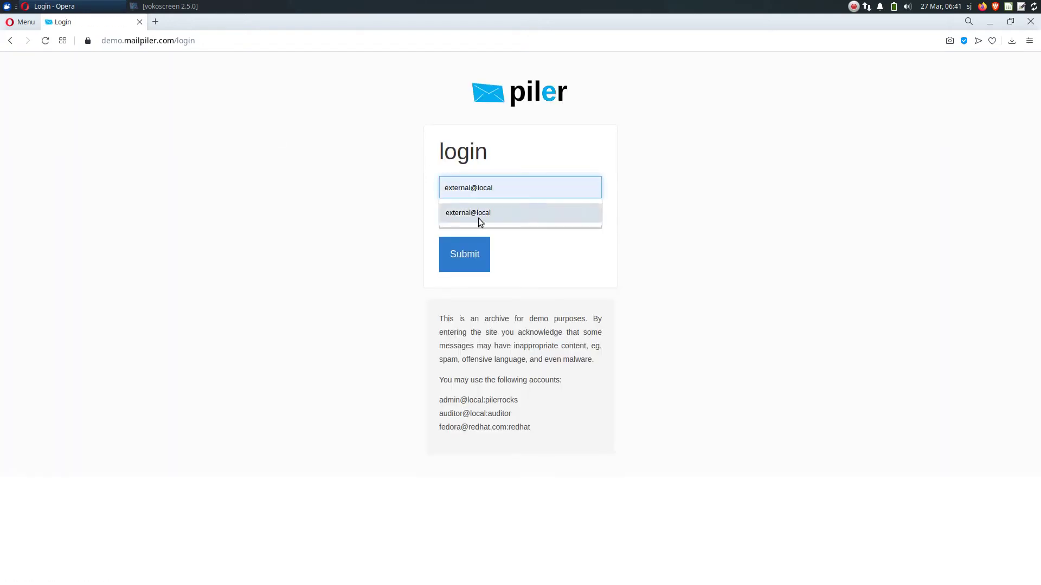
{"action": "left_click", "coordinate": [478, 217]}
{"action": "left_click", "coordinate": [482, 222]}
{"action": "type", "text": "••"}
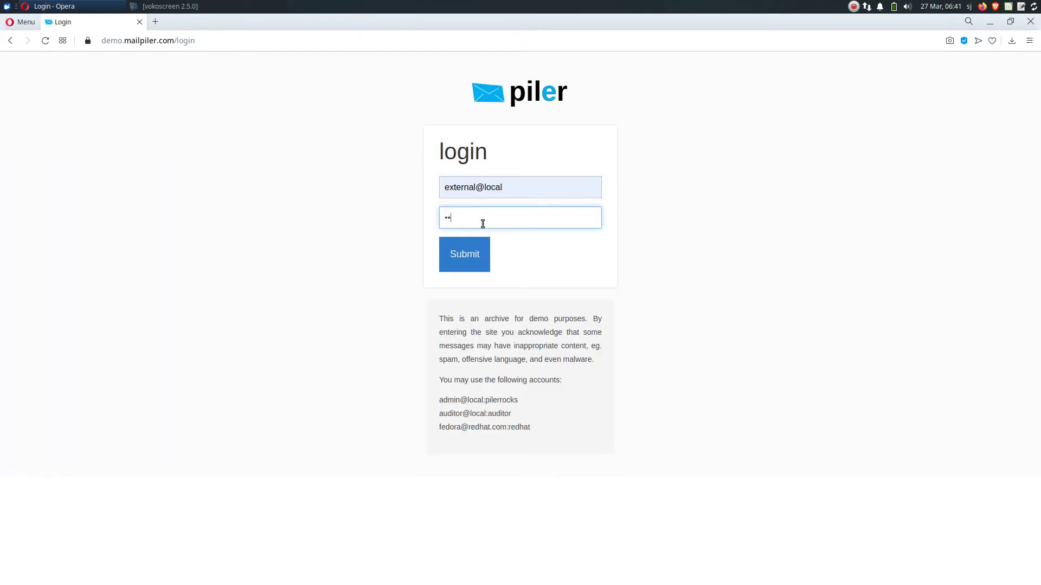
{"action": "type", "text": "•••••••"}
{"action": "key", "text": "Return"}
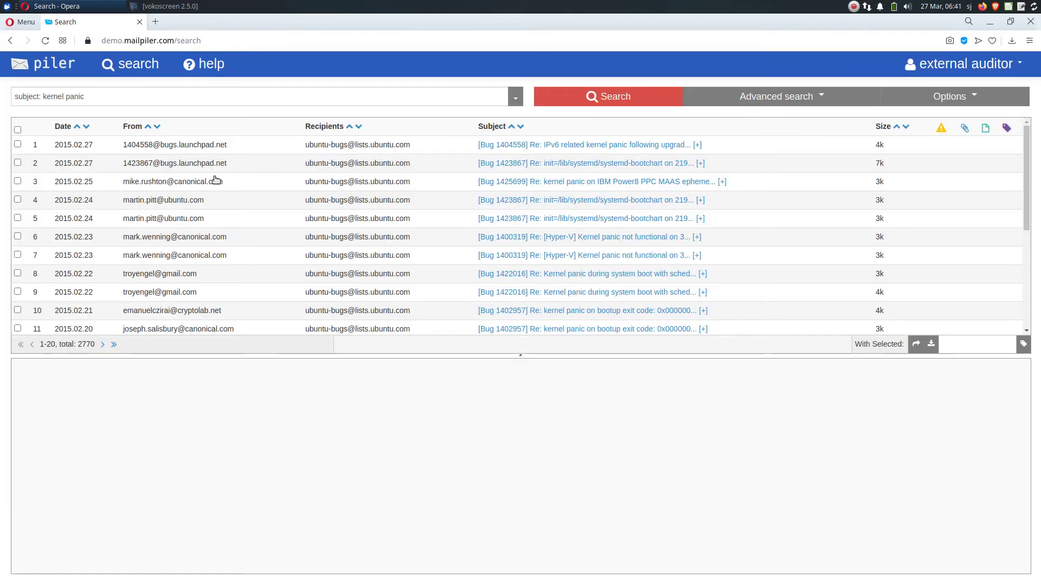
Clear the old kernel panic query and preview the Hyper-V kernel panic message
{"action": "left_click", "coordinate": [202, 101]}
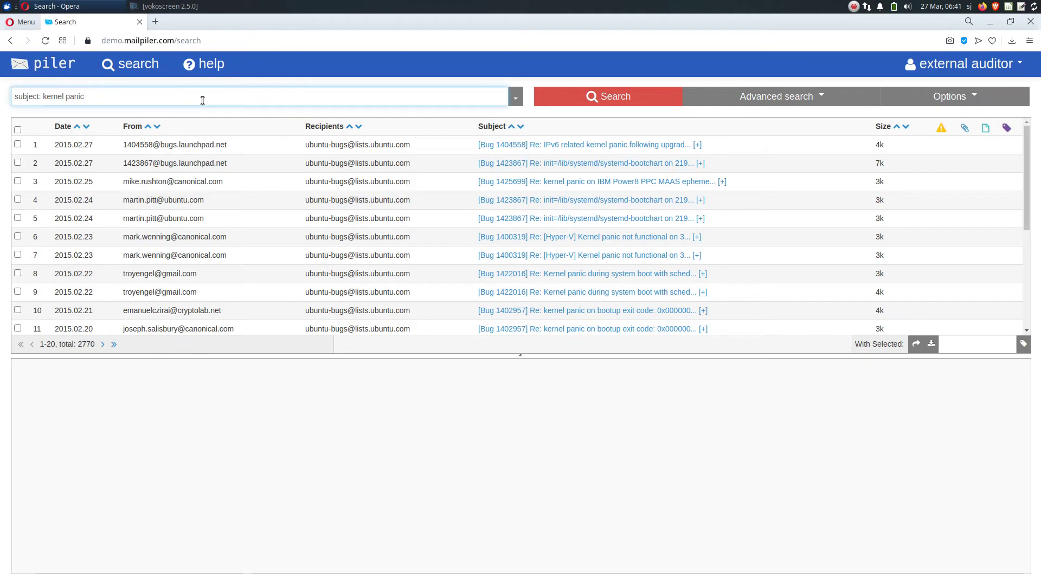
{"action": "key", "text": "ctrl+a"}
{"action": "key", "text": "BackSpace"}
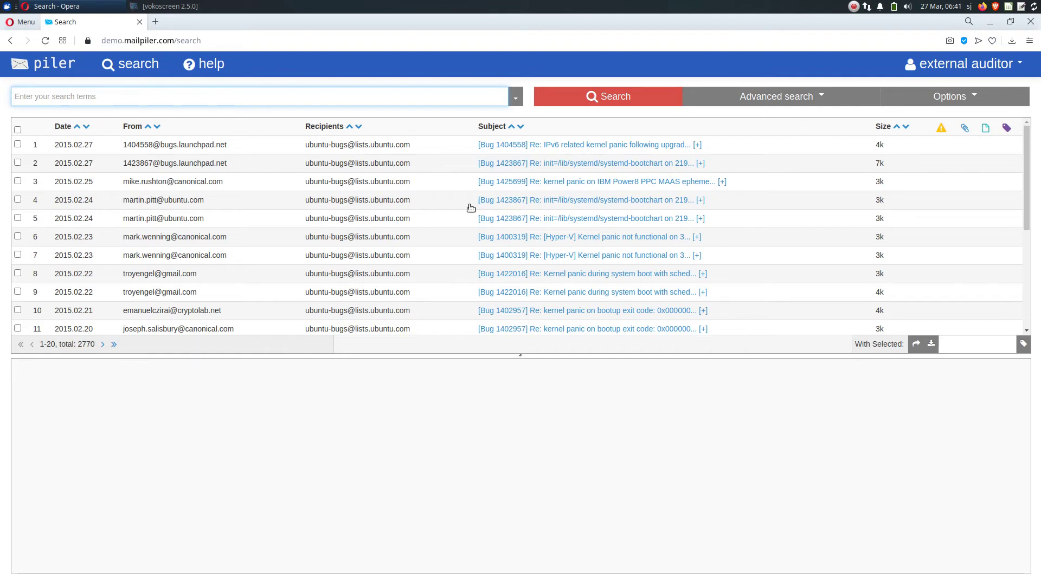
{"action": "left_click", "coordinate": [525, 255]}
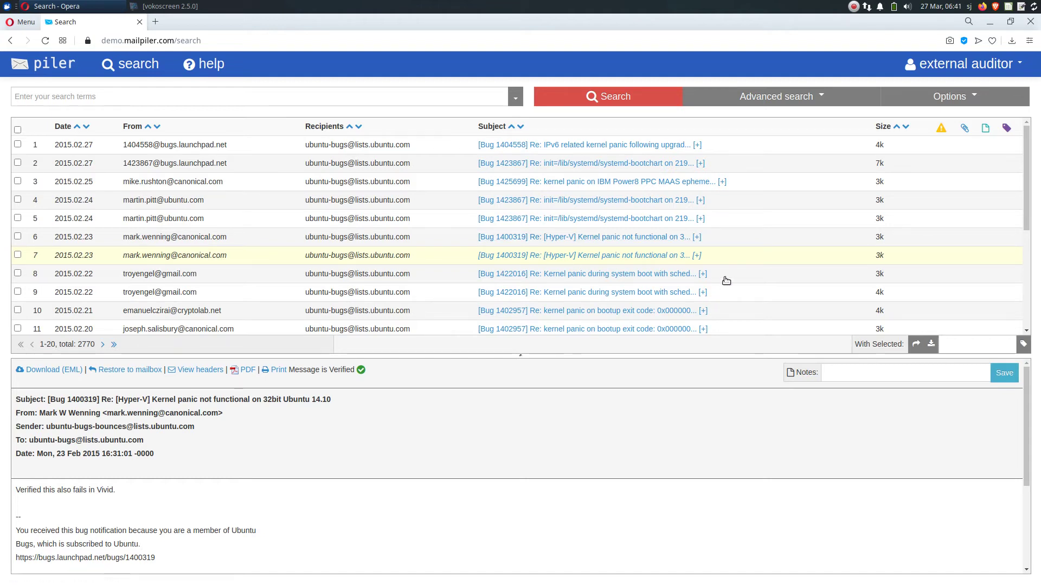
{"action": "scroll", "coordinate": [600, 211], "scroll_direction": "down", "scroll_amount": 2}
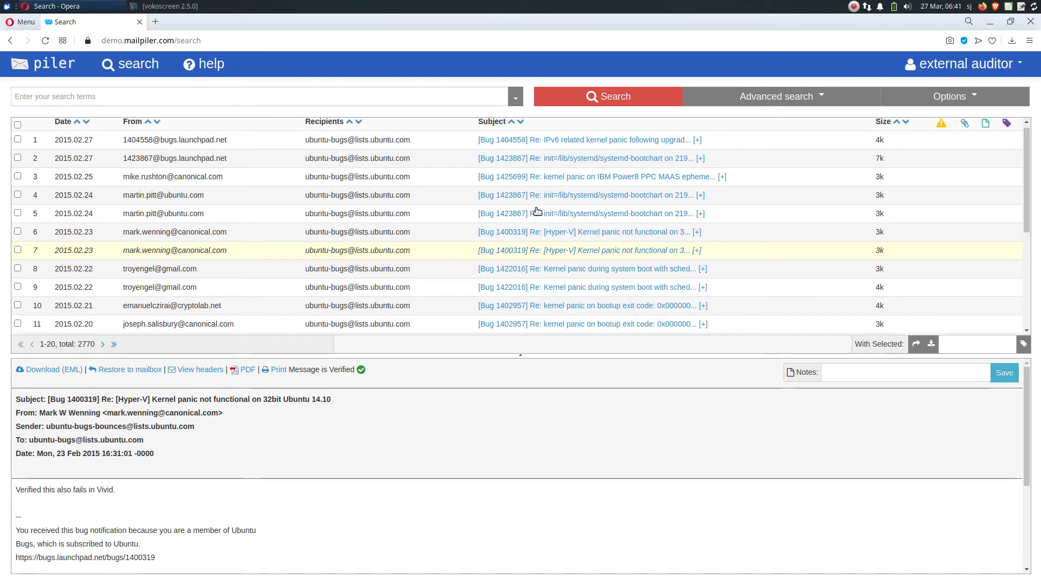
Search for fedora@* and scroll through the 645 fedora-list results
{"action": "left_click", "coordinate": [282, 91]}
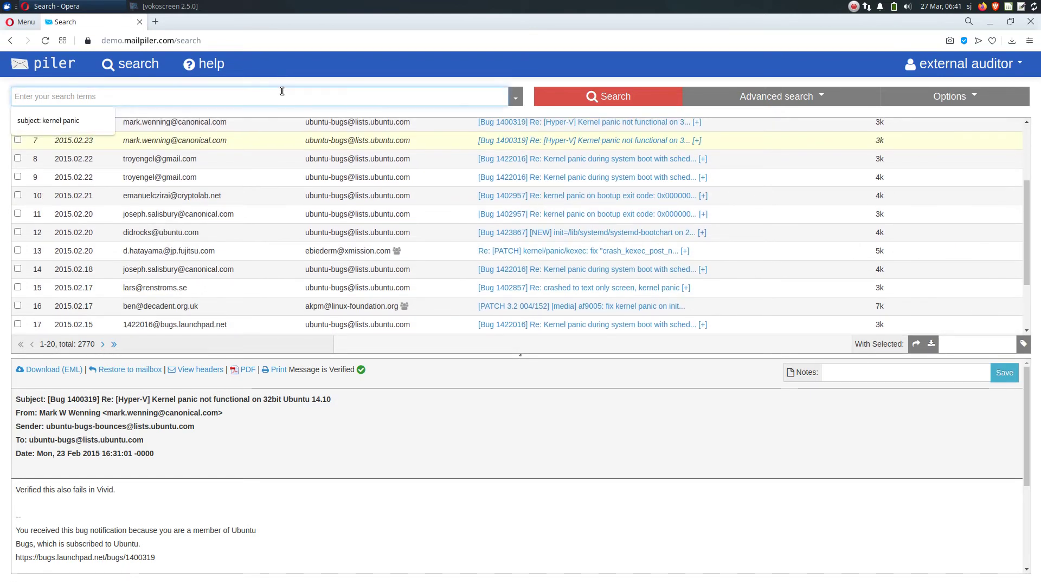
{"action": "type", "text": "fedo"}
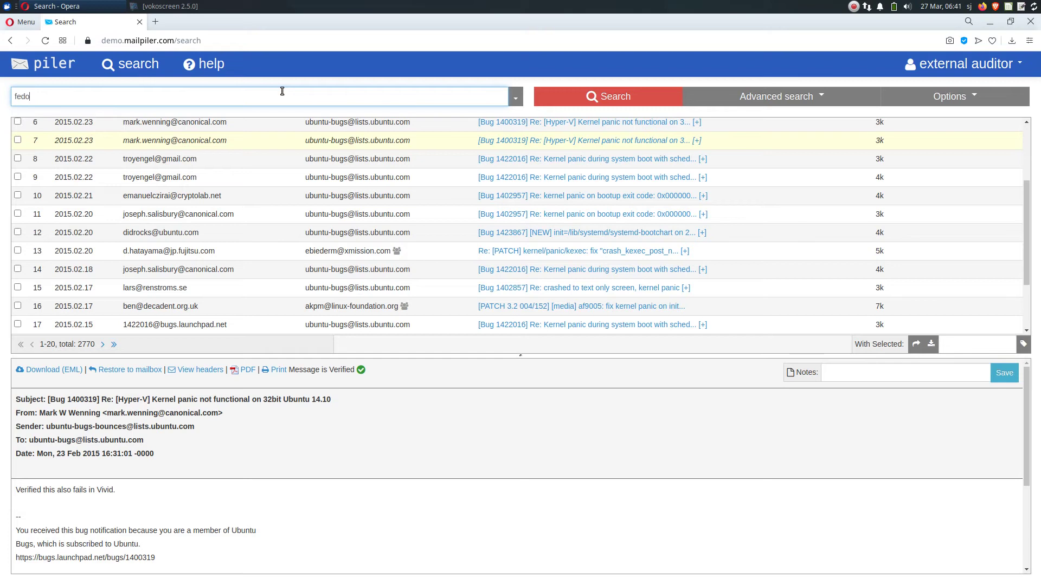
{"action": "type", "text": "ra@*"}
{"action": "key", "text": "Return"}
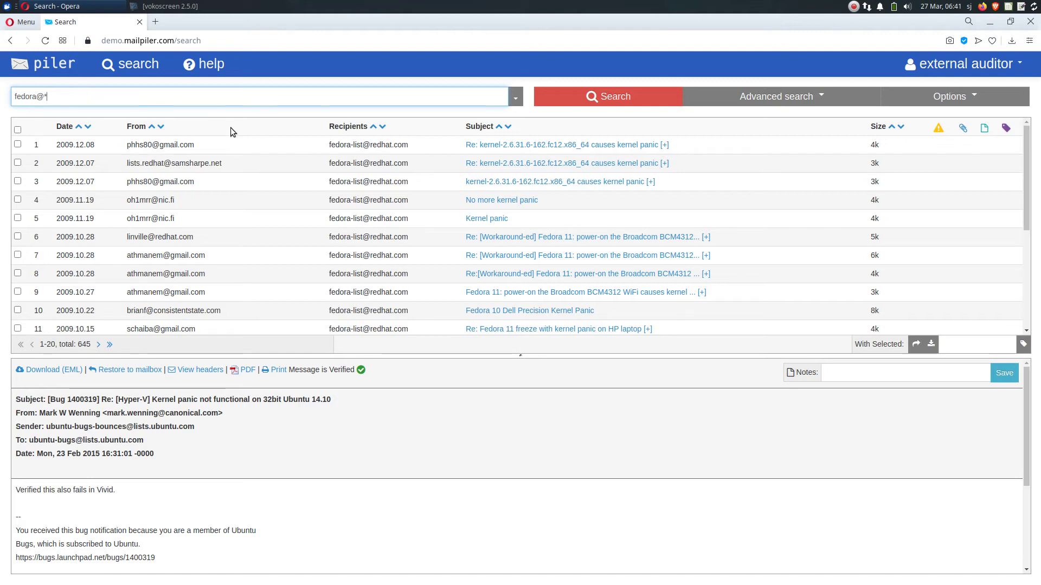
{"action": "scroll", "coordinate": [282, 252], "scroll_direction": "down", "scroll_amount": 2}
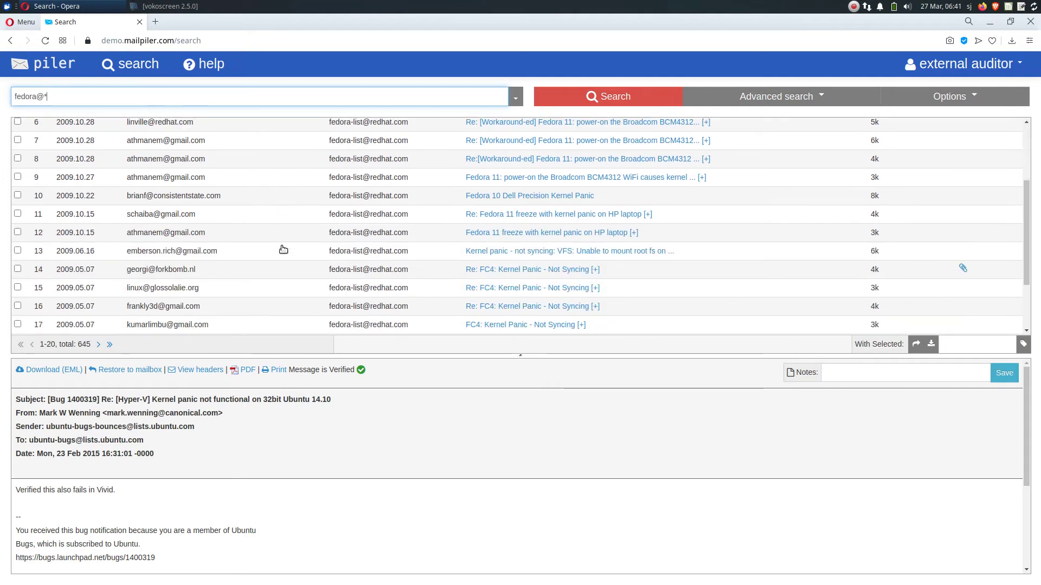
{"action": "scroll", "coordinate": [283, 250], "scroll_direction": "down", "scroll_amount": 2}
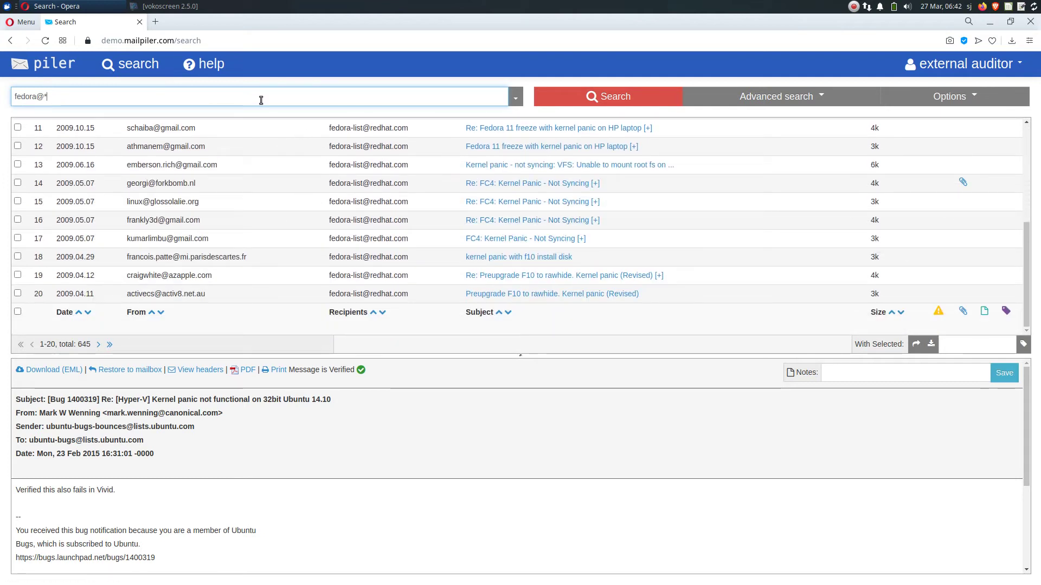
Search for 'install disk' and preview the HP650 Ralink 3290 kernel panic bug report
{"action": "key", "text": "ctrl+a"}
{"action": "key", "text": "BackSpace"}
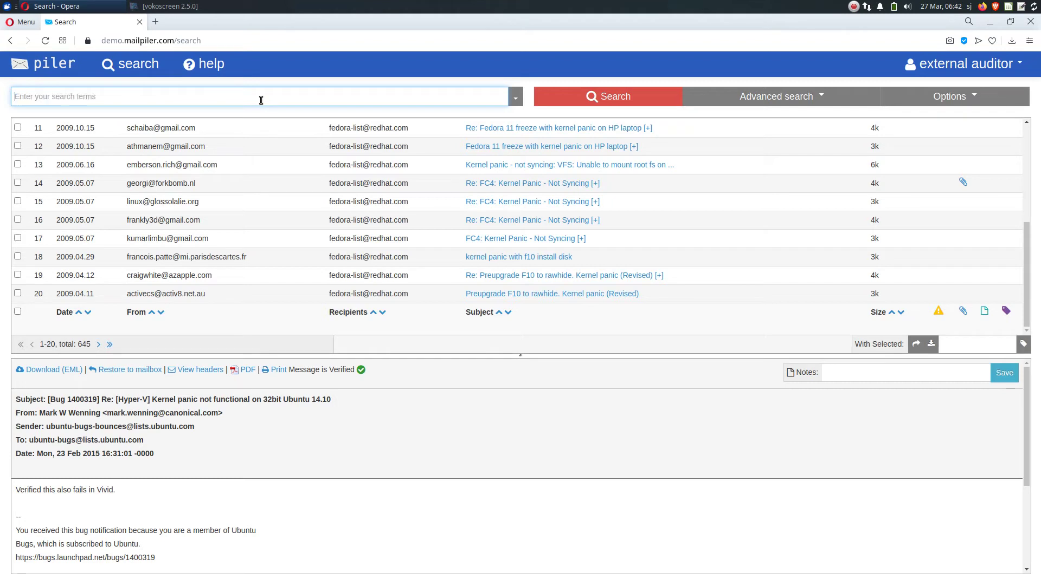
{"action": "type", "text": "i"}
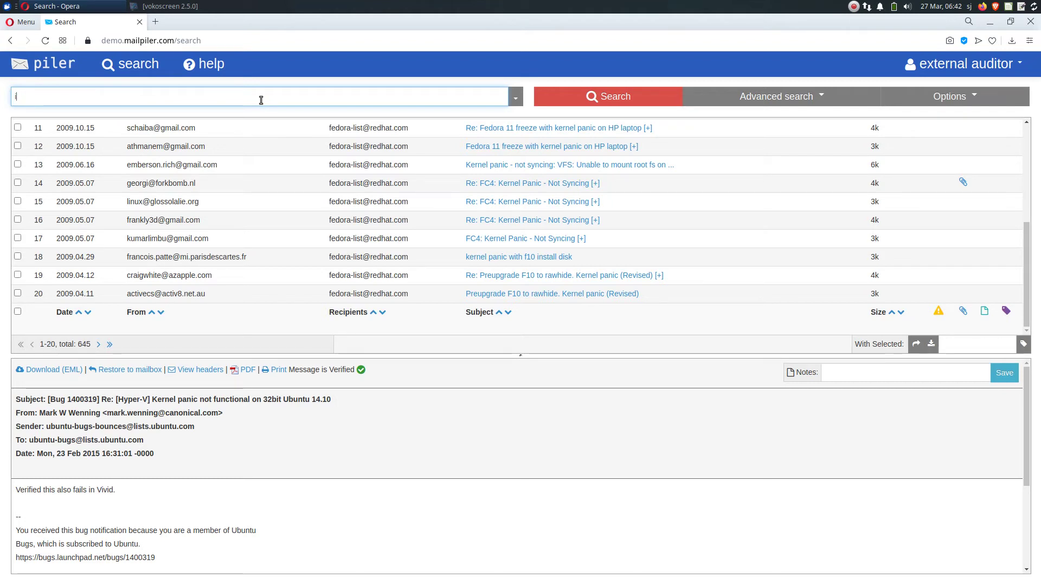
{"action": "type", "text": "nstall disk"}
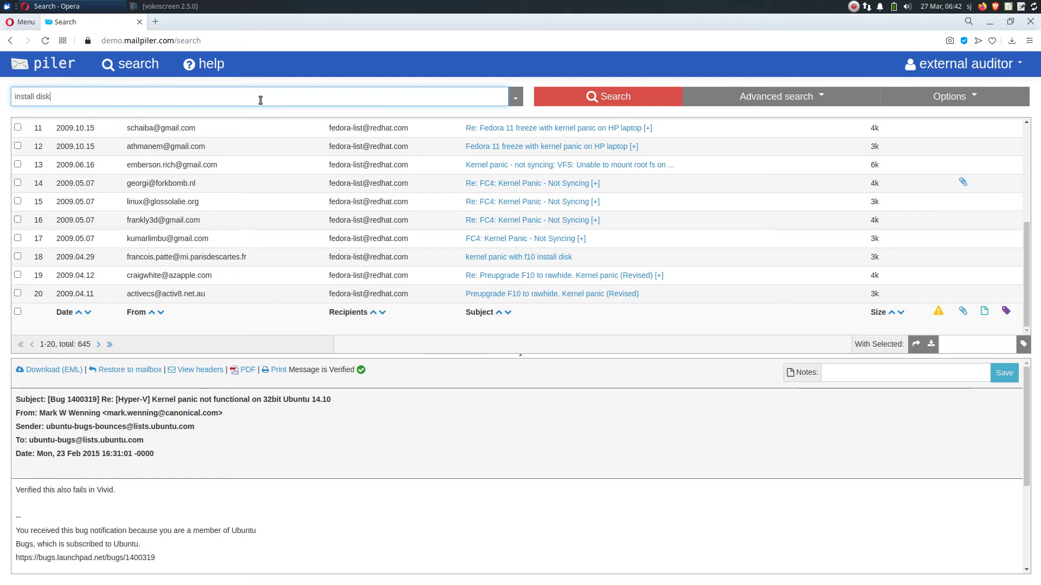
{"action": "key", "text": "Return"}
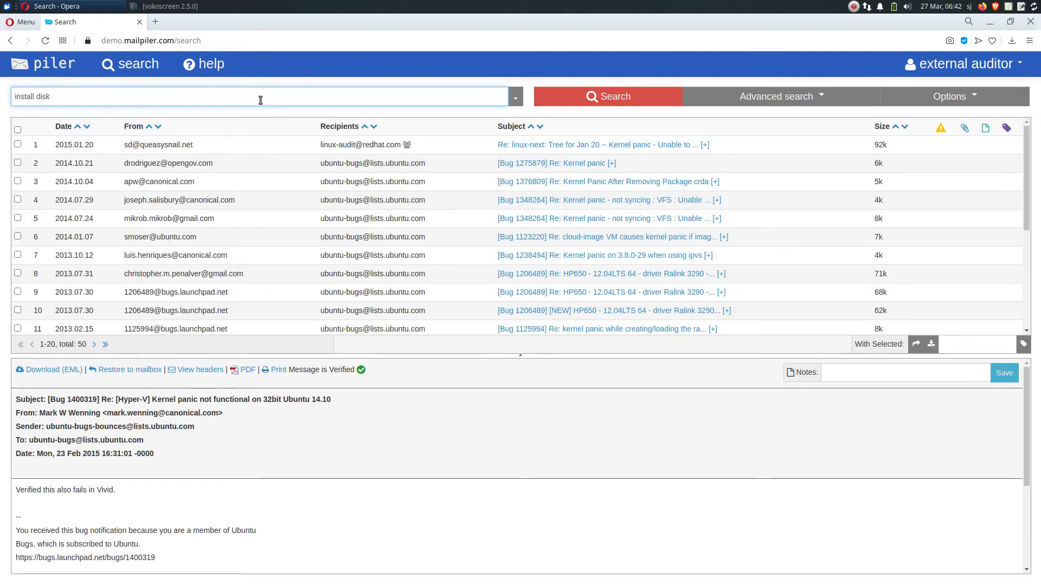
{"action": "scroll", "coordinate": [448, 216], "scroll_direction": "down", "scroll_amount": 3}
{"action": "left_click", "coordinate": [502, 206]}
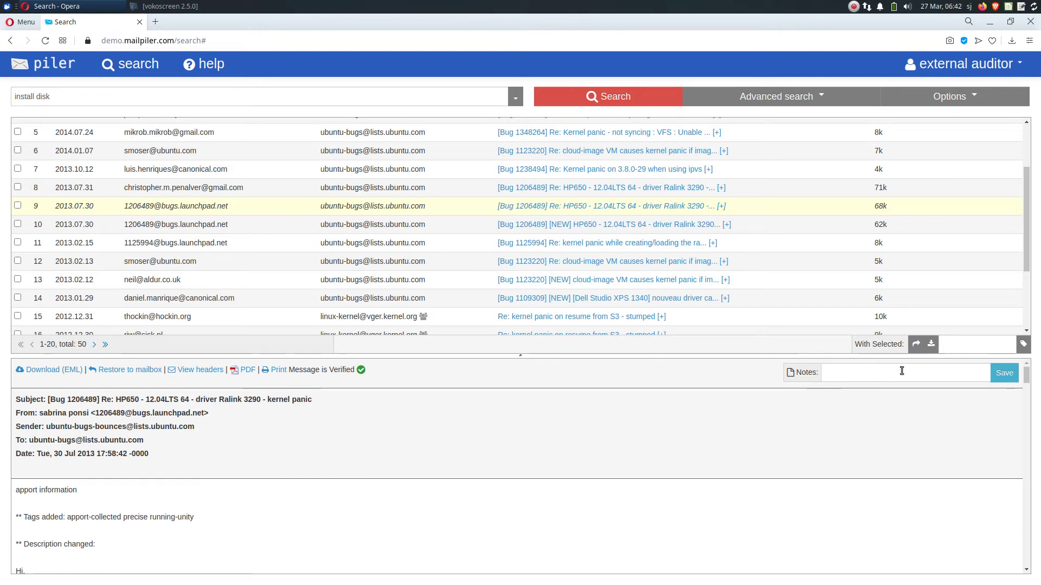
Save the note 'this is my test note' on the HP650 Ralink 3290 message and refresh the results
{"action": "left_click", "coordinate": [920, 372]}
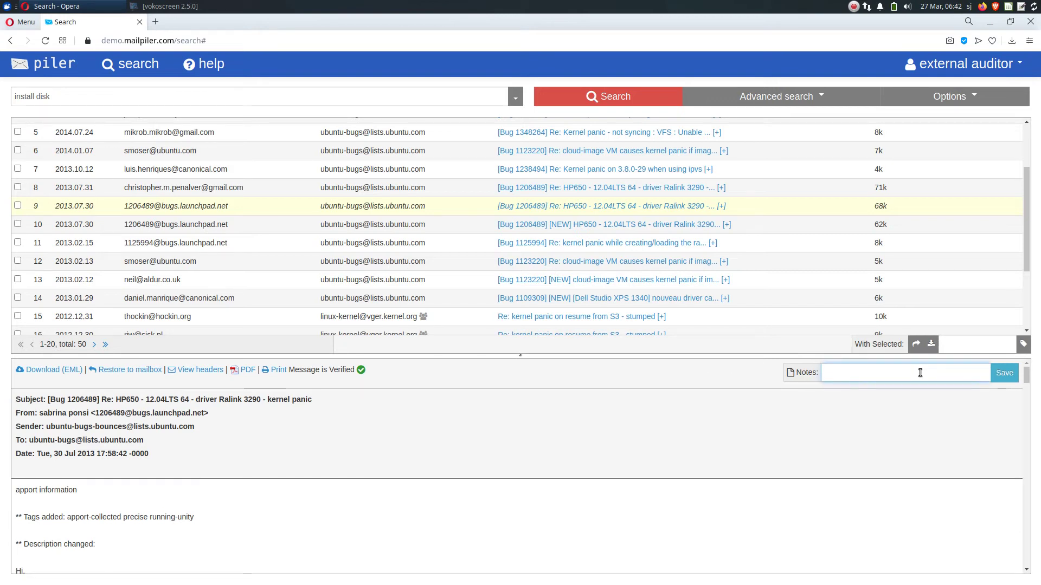
{"action": "type", "text": "this is"}
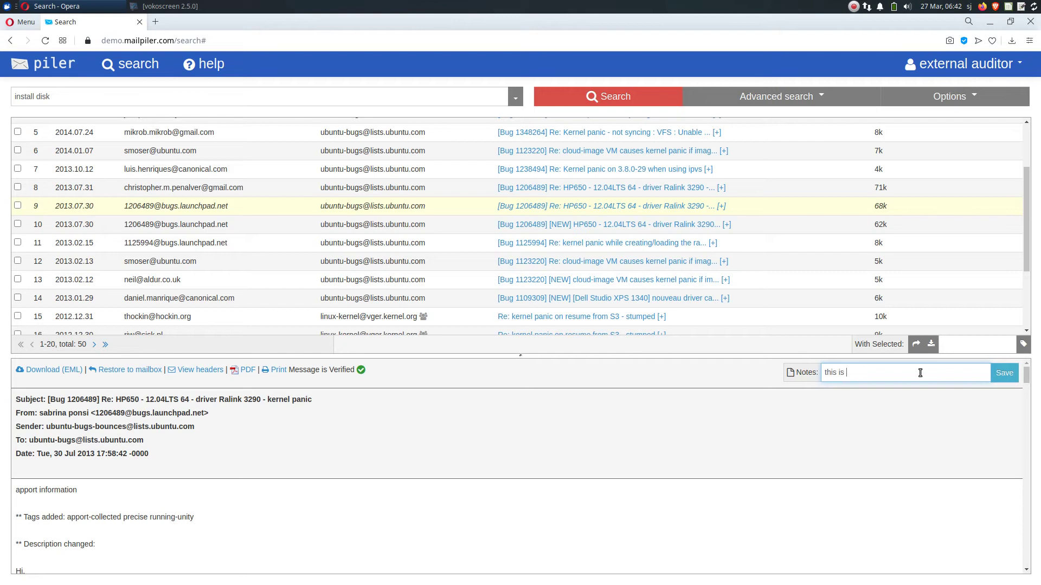
{"action": "type", "text": "mi"}
{"action": "type", "text": "y test node"}
{"action": "type", "text": "te"}
{"action": "left_click", "coordinate": [1003, 374]}
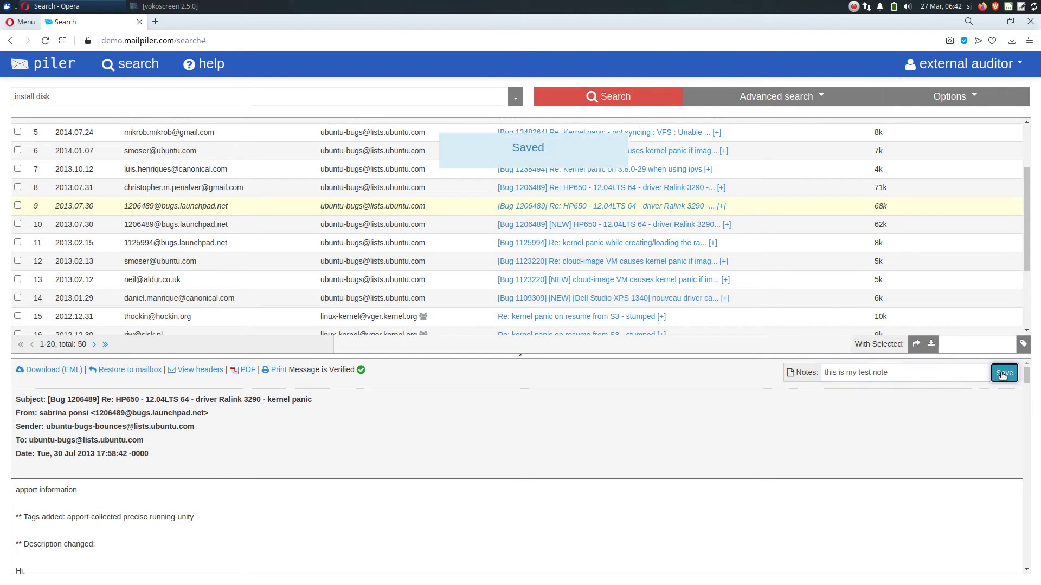
{"action": "left_click", "coordinate": [641, 93]}
{"action": "scroll", "coordinate": [804, 230], "scroll_direction": "down", "scroll_amount": 3}
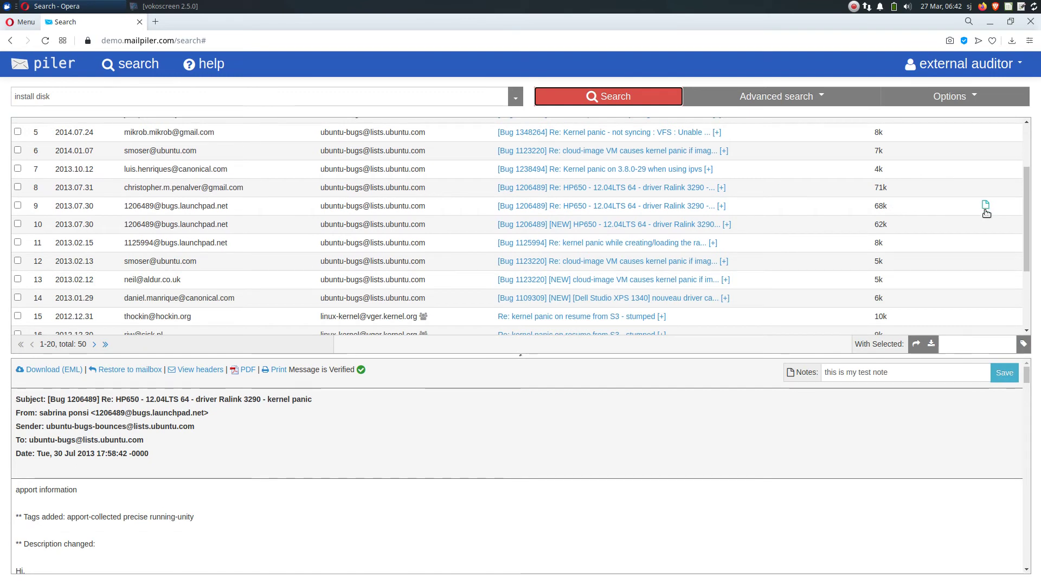
Select the first four kernel panic results in the list
{"action": "mouse_move", "coordinate": [985, 208]}
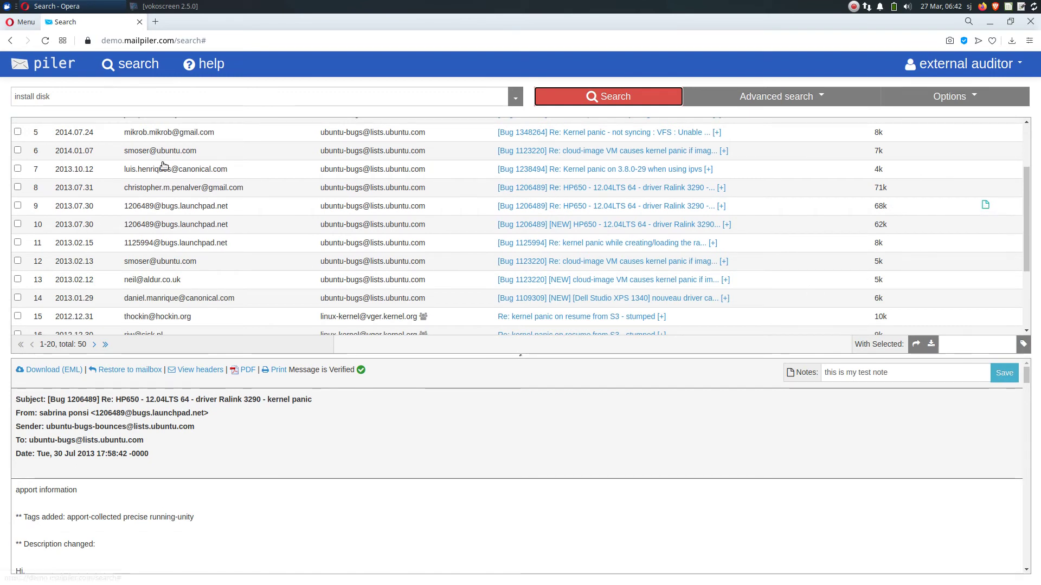
{"action": "scroll", "coordinate": [126, 174], "scroll_direction": "up", "scroll_amount": 3}
{"action": "left_click", "coordinate": [18, 144]}
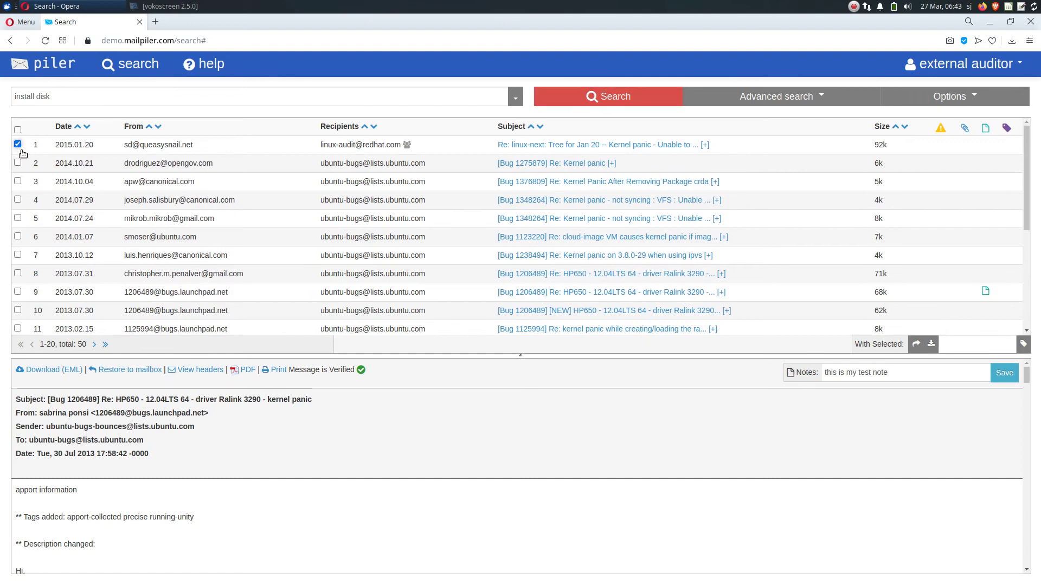
{"action": "left_click", "coordinate": [17, 162]}
{"action": "left_click", "coordinate": [18, 182]}
{"action": "left_click", "coordinate": [17, 199]}
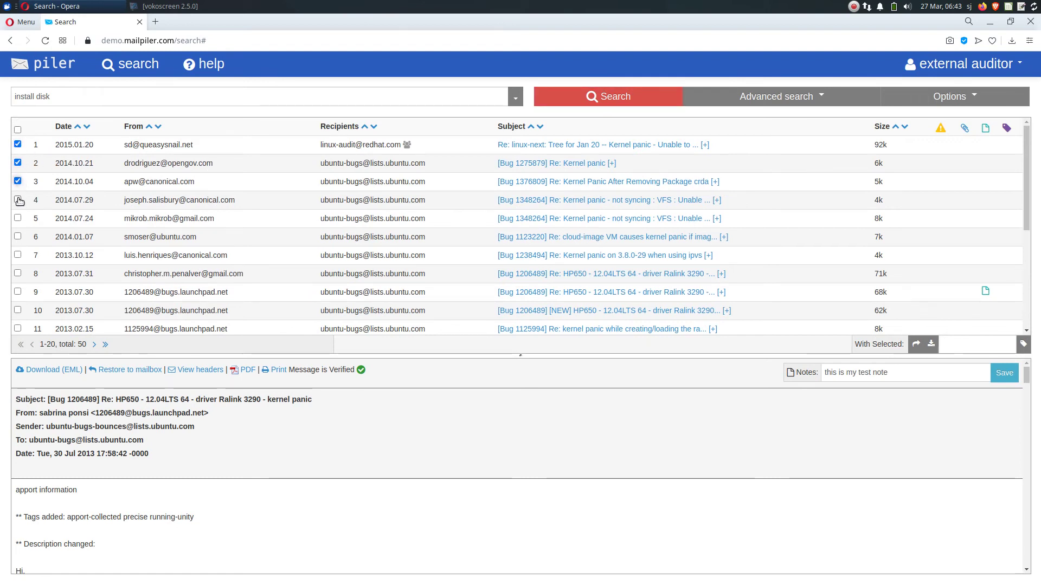
Tag the four selected messages with 'my tags' and refresh the search
{"action": "left_click", "coordinate": [991, 350]}
{"action": "type", "text": "my yatgs"}
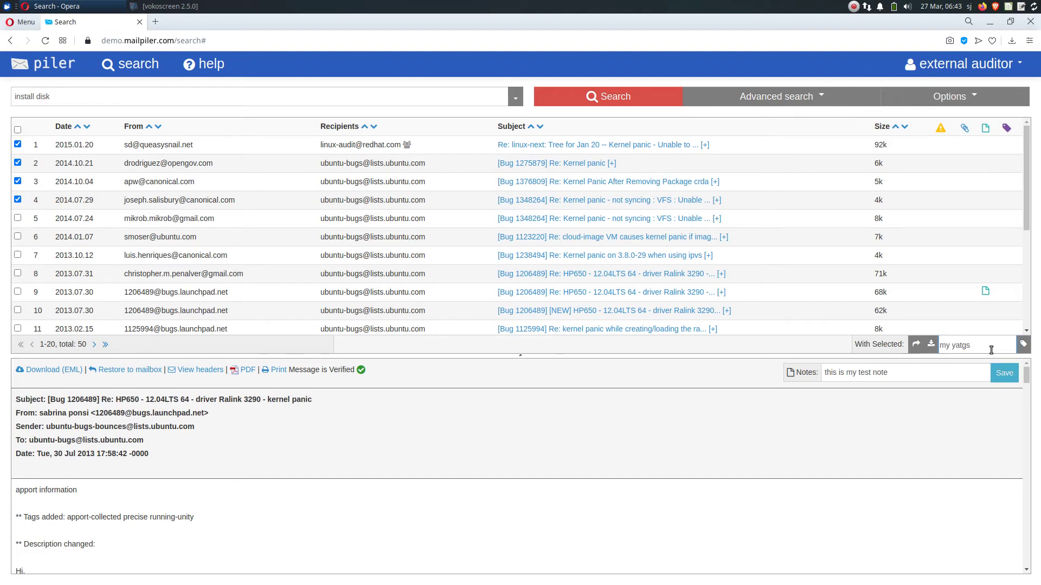
{"action": "key", "text": "ctrl+shift+Left"}
{"action": "type", "text": "tags"}
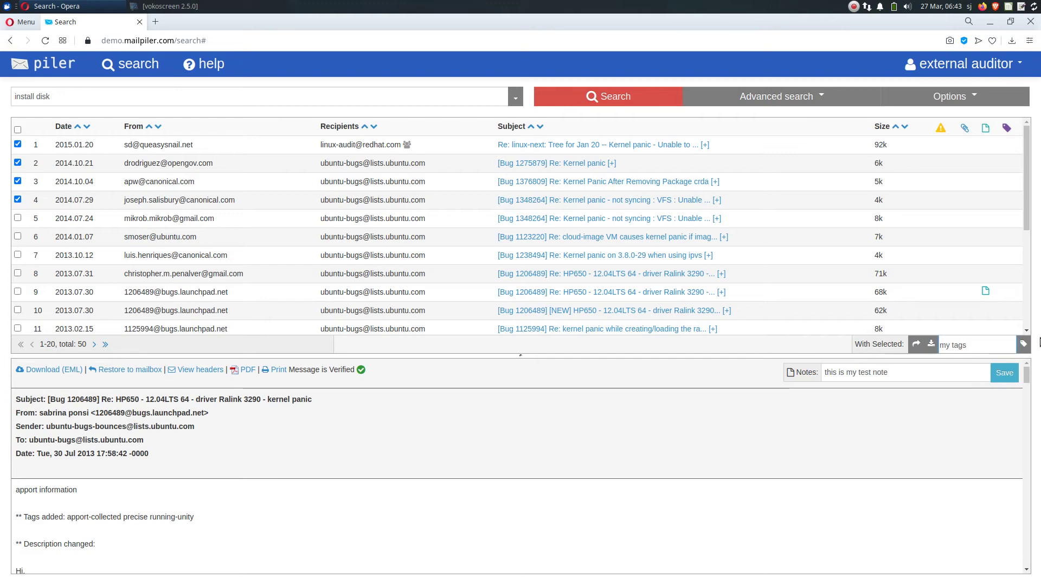
{"action": "left_click", "coordinate": [1023, 345]}
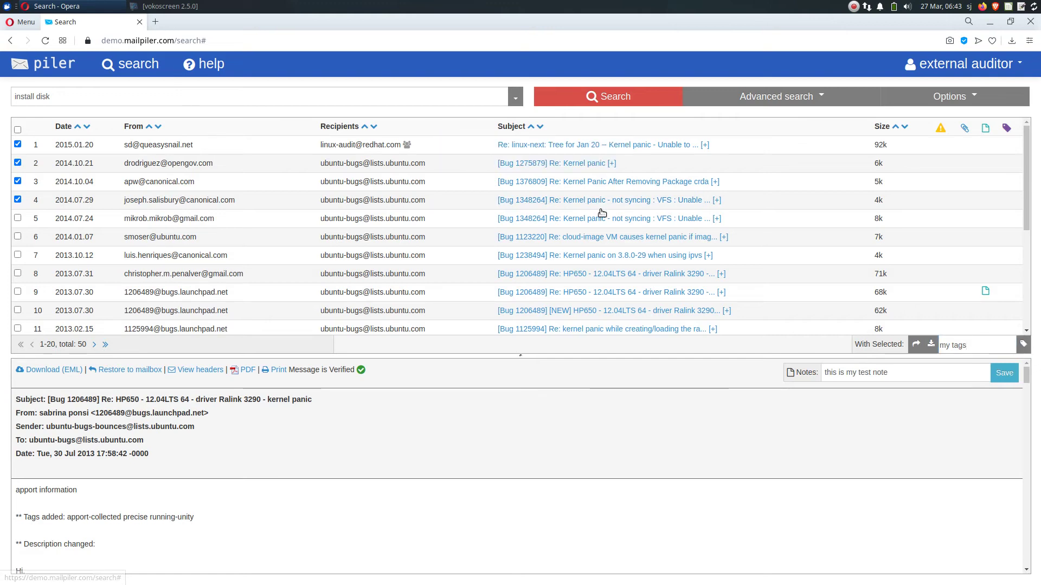
{"action": "left_click", "coordinate": [611, 97]}
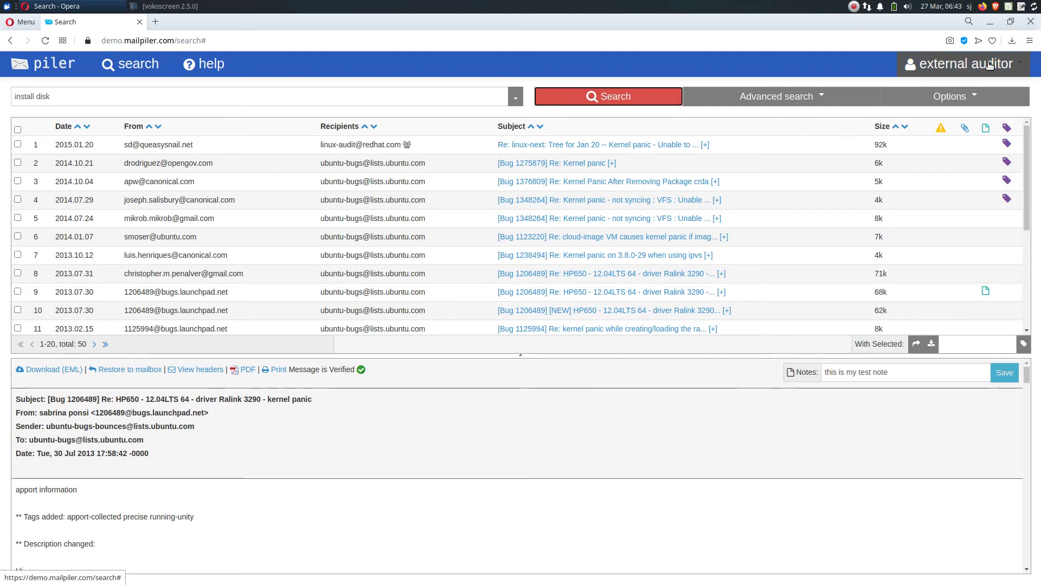
Log out and sign back in with the built-in auditor account and its password
{"action": "left_click", "coordinate": [1018, 65]}
{"action": "left_click", "coordinate": [963, 119]}
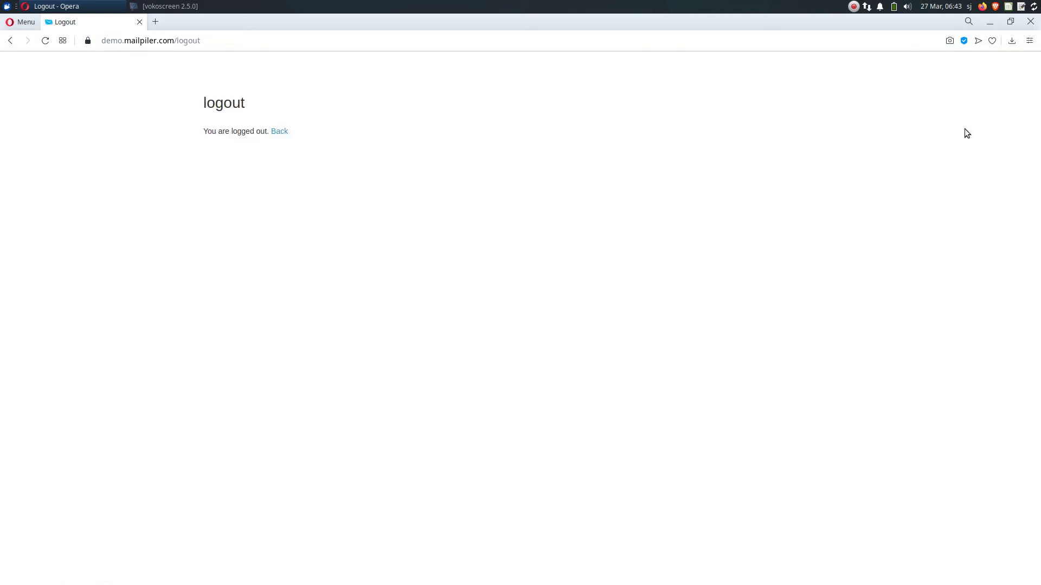
{"action": "left_click", "coordinate": [279, 131]}
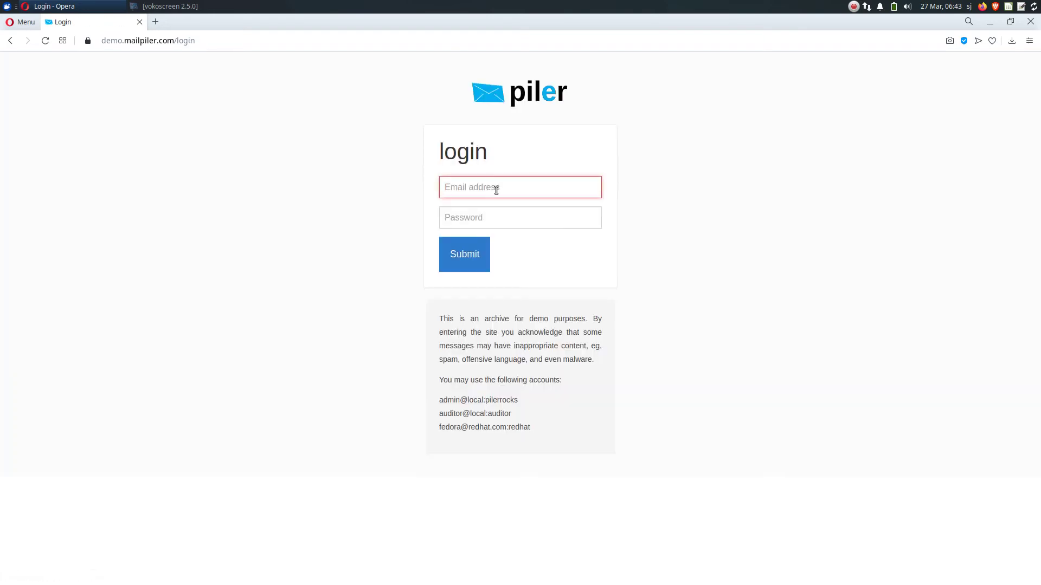
{"action": "type", "text": "aud"}
{"action": "key", "text": "Down"}
{"action": "key", "text": "Return"}
{"action": "key", "text": "Tab"}
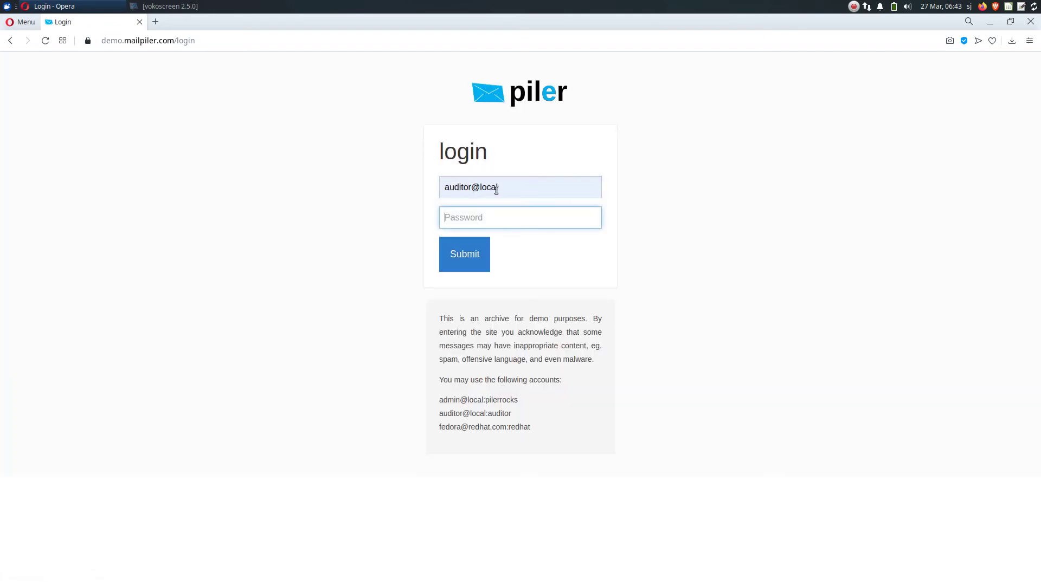
{"action": "type", "text": "auditor"}
{"action": "key", "text": "Return"}
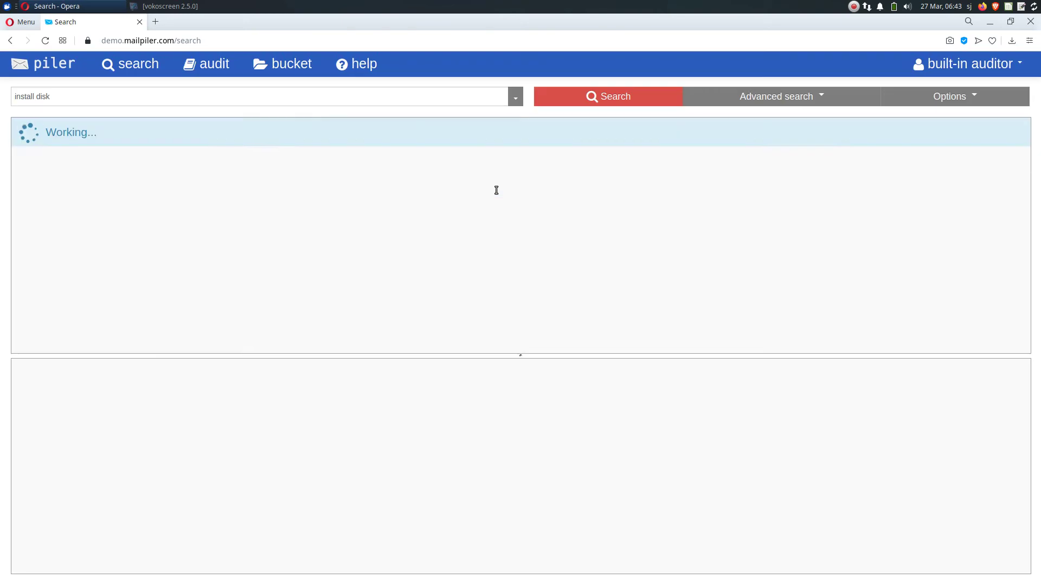
Clear the install disk query and search all archived messages unfiltered
{"action": "left_click", "coordinate": [261, 94]}
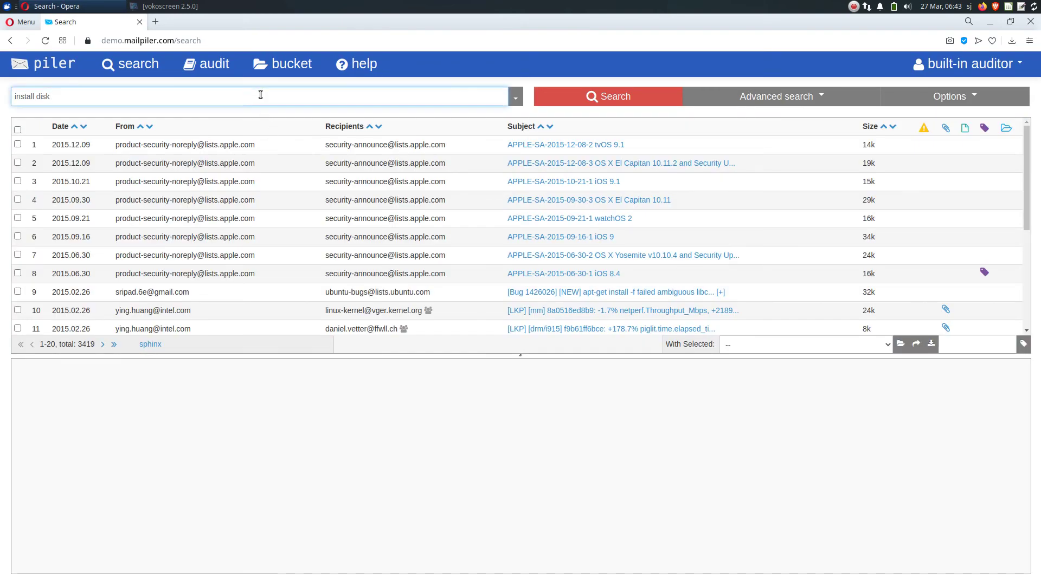
{"action": "key", "text": "ctrl+a"}
{"action": "key", "text": "BackSpace"}
{"action": "key", "text": "Return"}
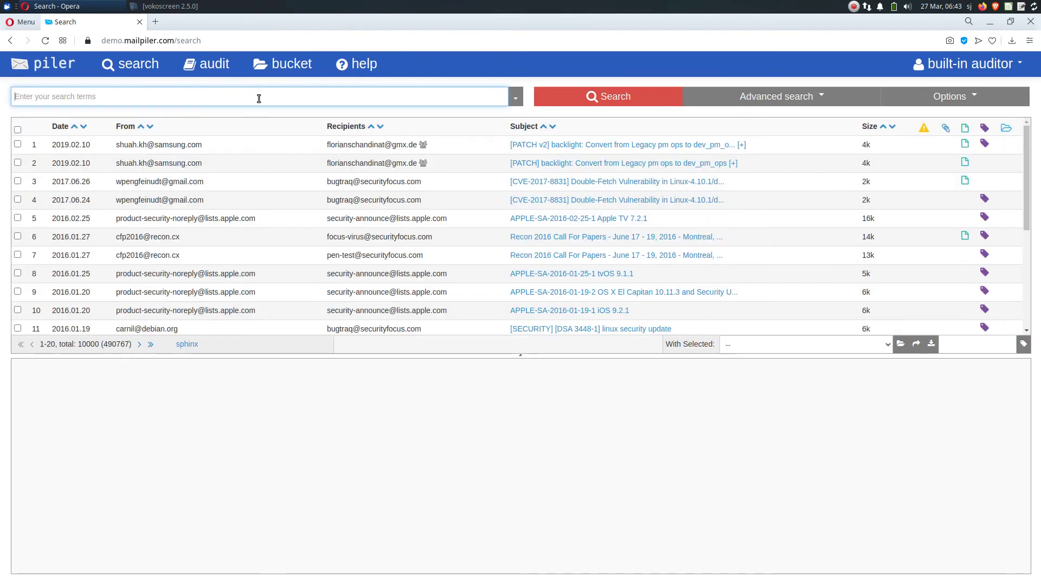
Start a new bucket named APPLSEC and enter its member e-mail addresses
{"action": "left_click", "coordinate": [284, 66]}
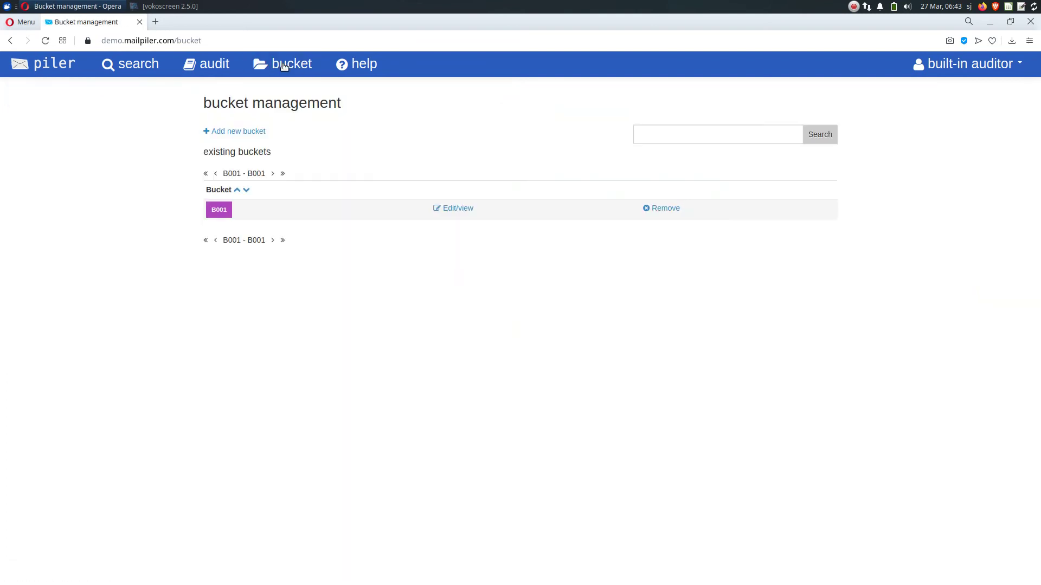
{"action": "left_click", "coordinate": [248, 133]}
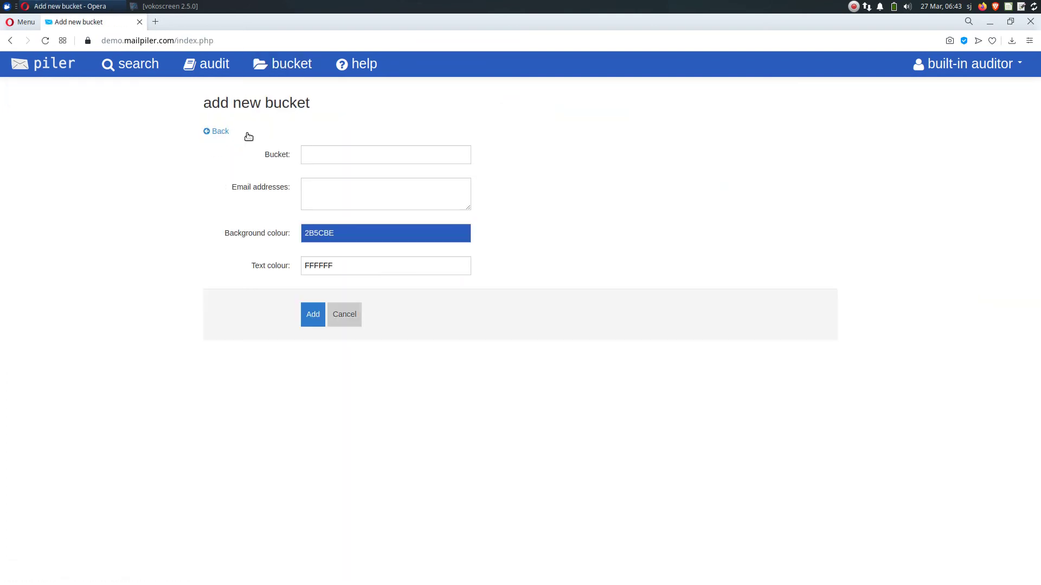
{"action": "left_click", "coordinate": [357, 156]}
{"action": "type", "text": "APPLSE"}
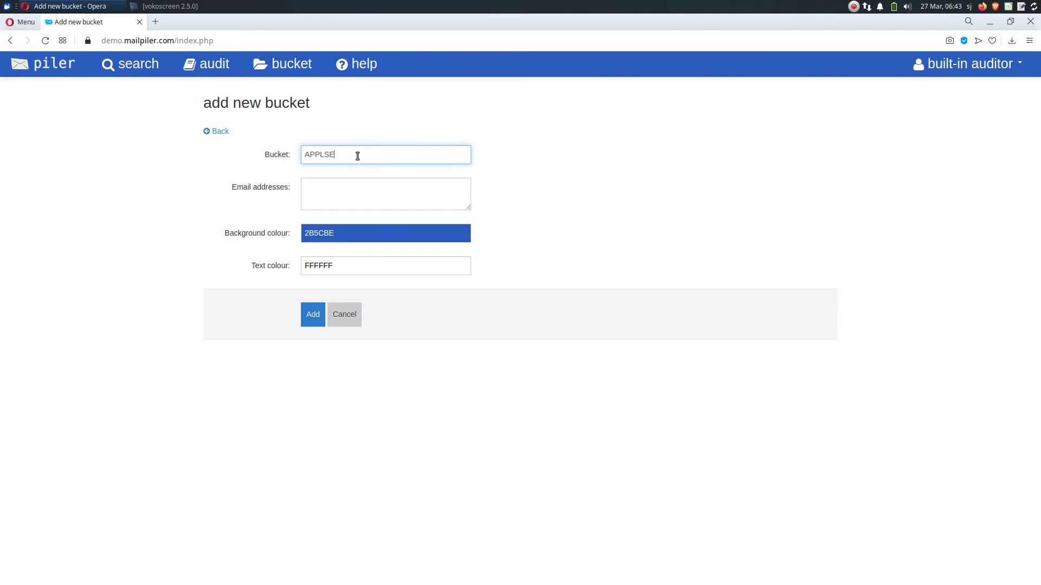
{"action": "key", "text": "Tab"}
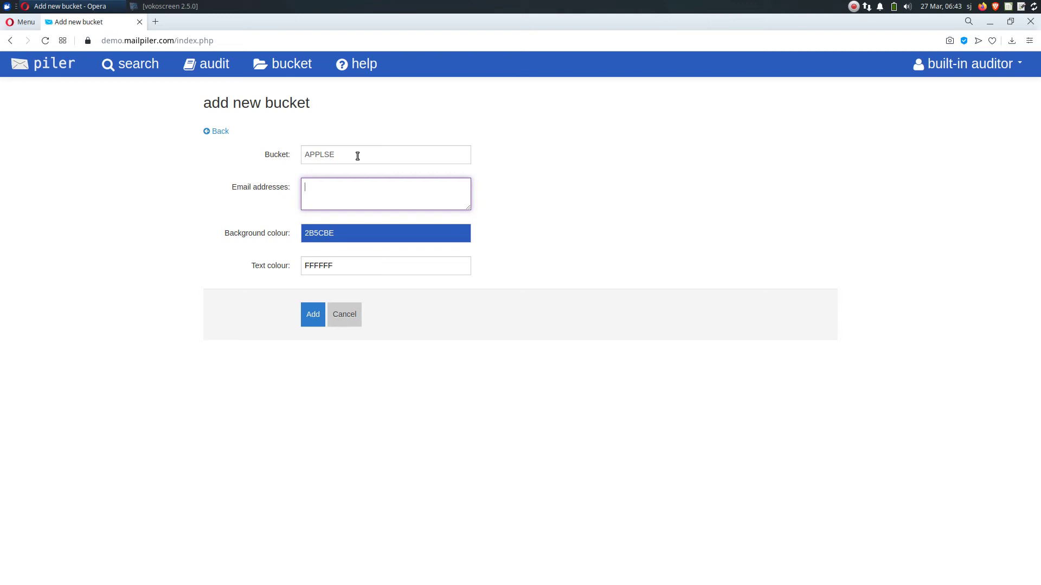
{"action": "left_click", "coordinate": [357, 156]}
{"action": "type", "text": "C"}
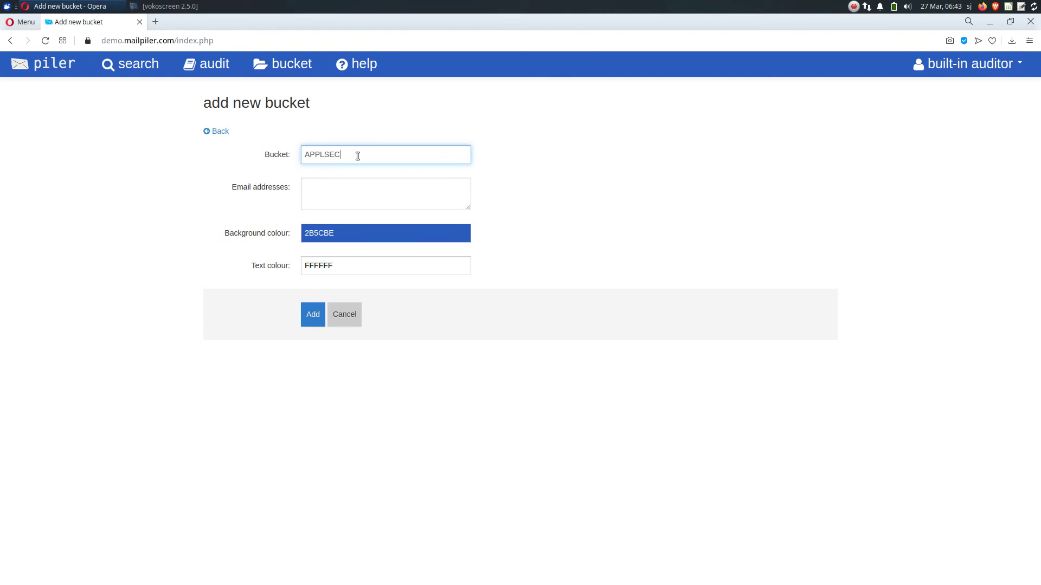
{"action": "left_click", "coordinate": [351, 199]}
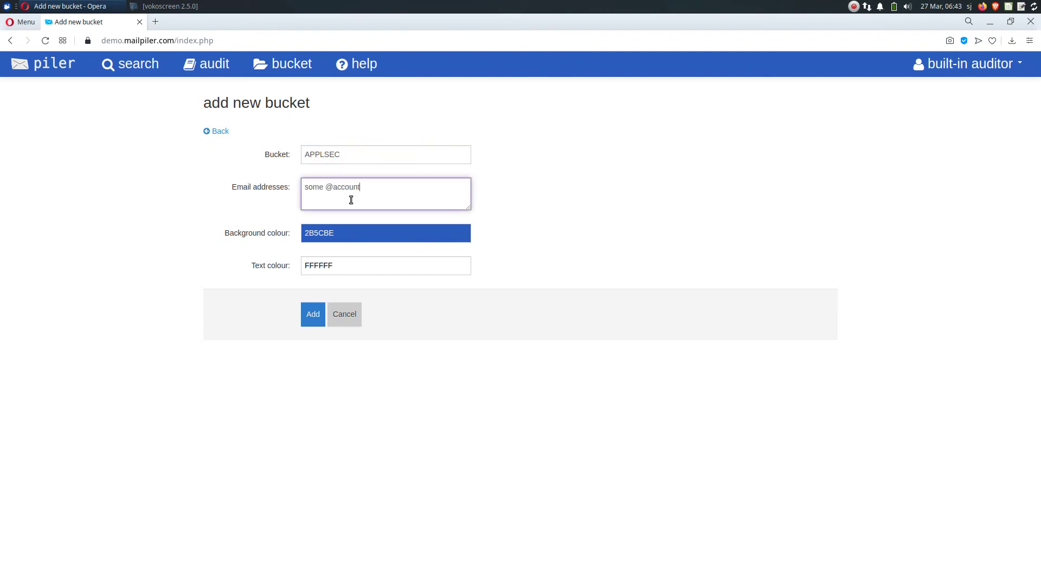
{"action": "key", "text": "BackSpace"}
{"action": "type", "text": "@domain.com"}
{"action": "key", "text": "Return"}
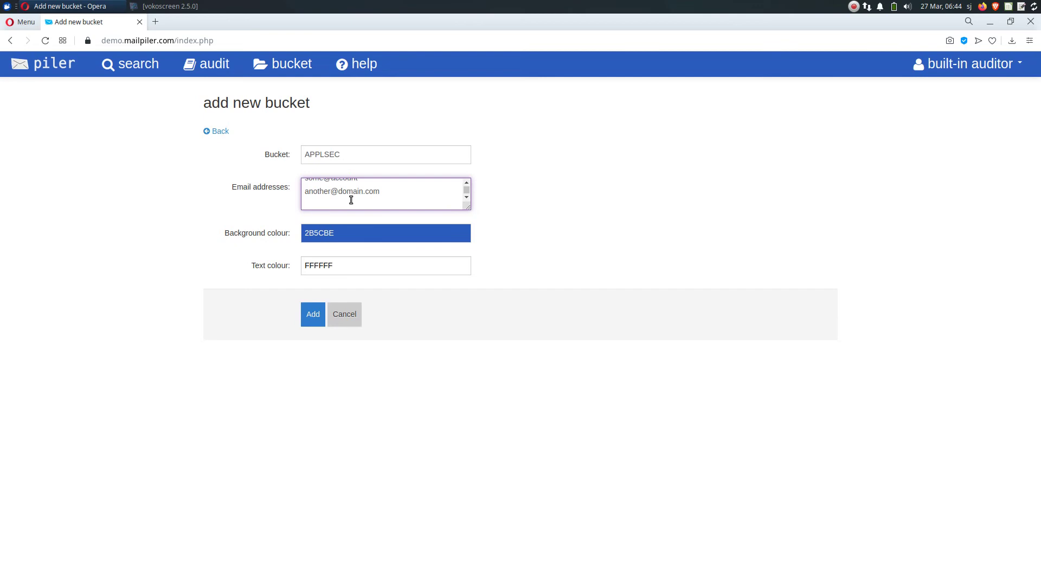
{"action": "type", "text": "test@example.com"}
Correct the invalid e-mail address and save the APPLSEC bucket
{"action": "left_click", "coordinate": [313, 320]}
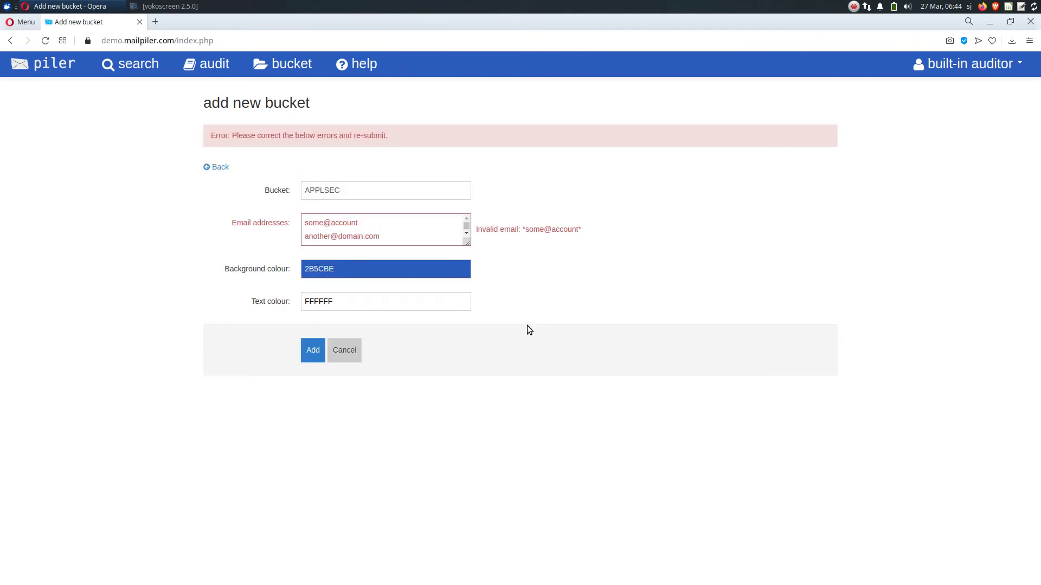
{"action": "left_click", "coordinate": [419, 223]}
{"action": "type", "text": ".com"}
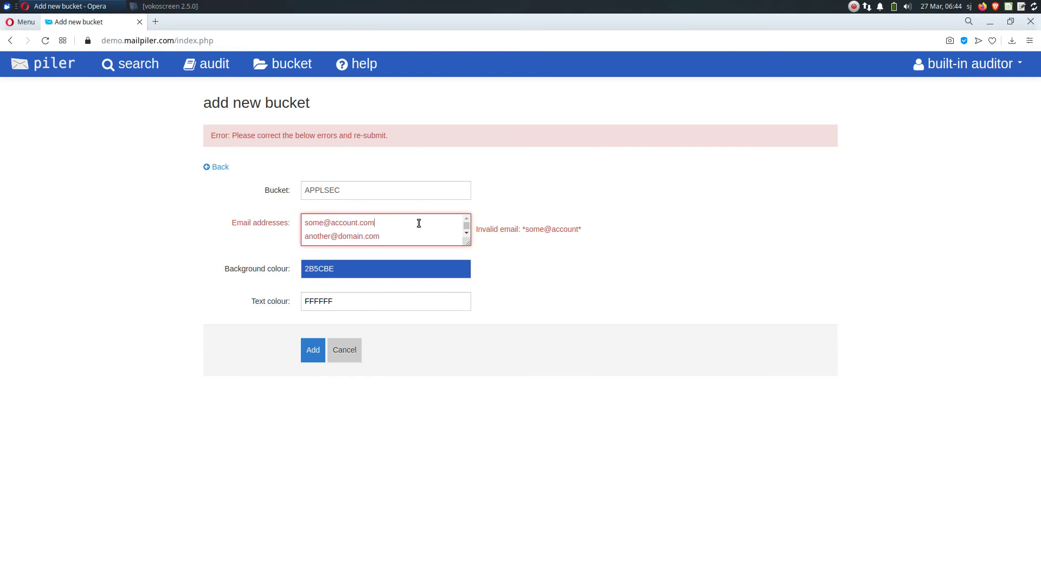
{"action": "left_click", "coordinate": [314, 352]}
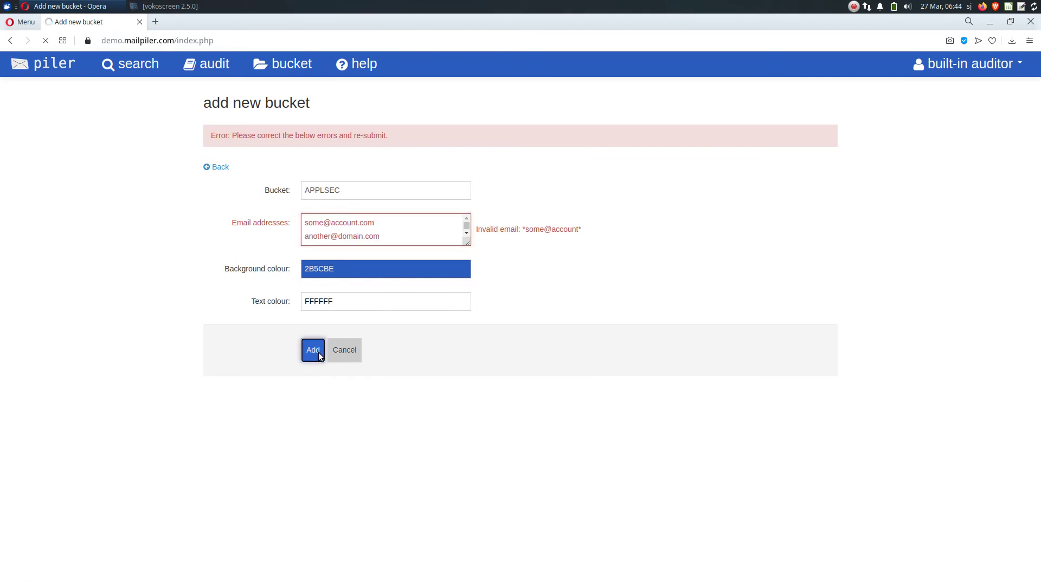
Review the APPLSEC bucket's full address list, leaving it unchanged
{"action": "left_click", "coordinate": [219, 168]}
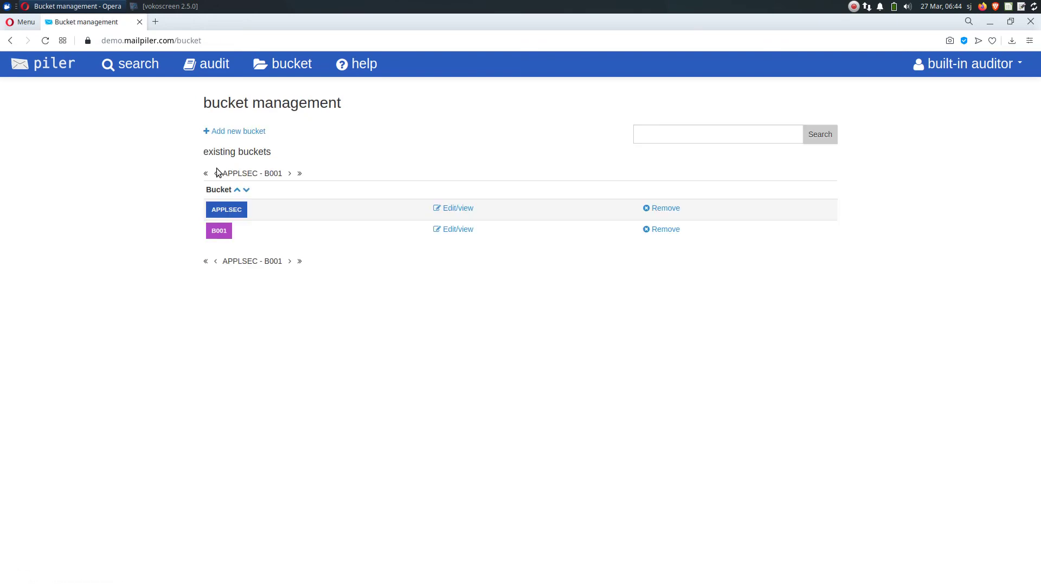
{"action": "left_click", "coordinate": [452, 210]}
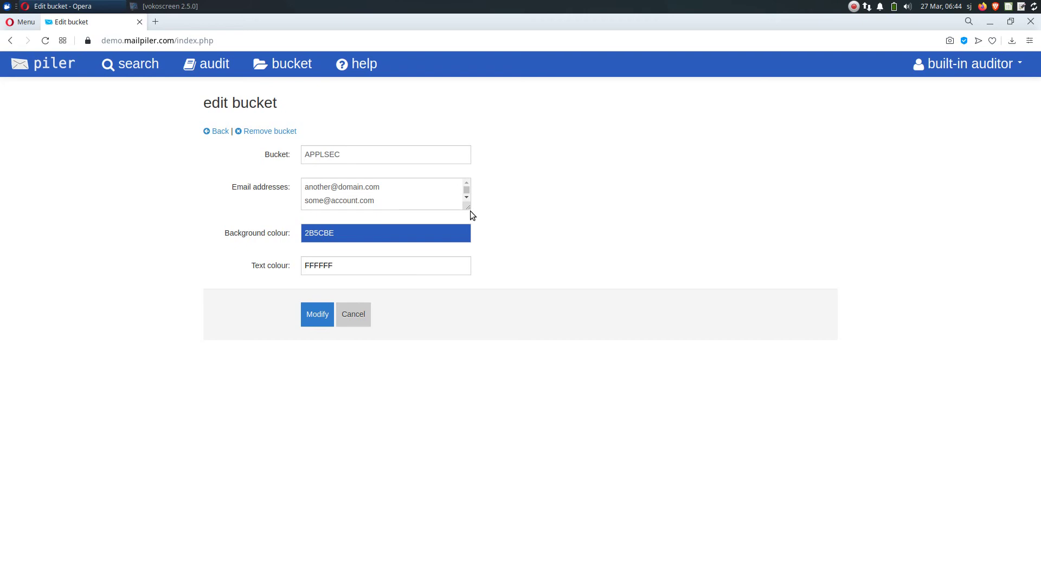
{"action": "left_click", "coordinate": [469, 210]}
{"action": "left_click_drag", "start_coordinate": [461, 199], "coordinate": [460, 261]}
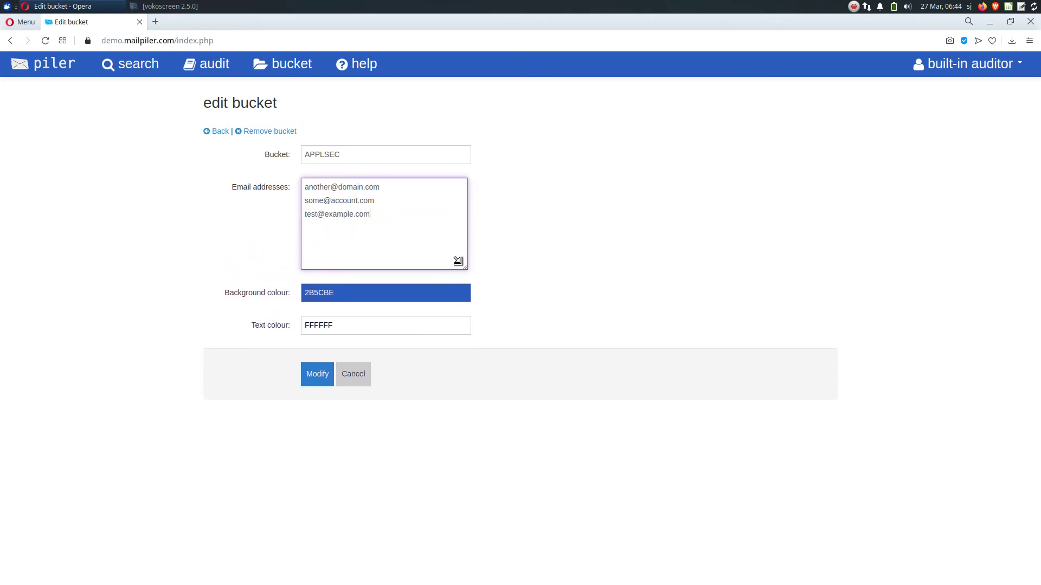
{"action": "left_click", "coordinate": [362, 369]}
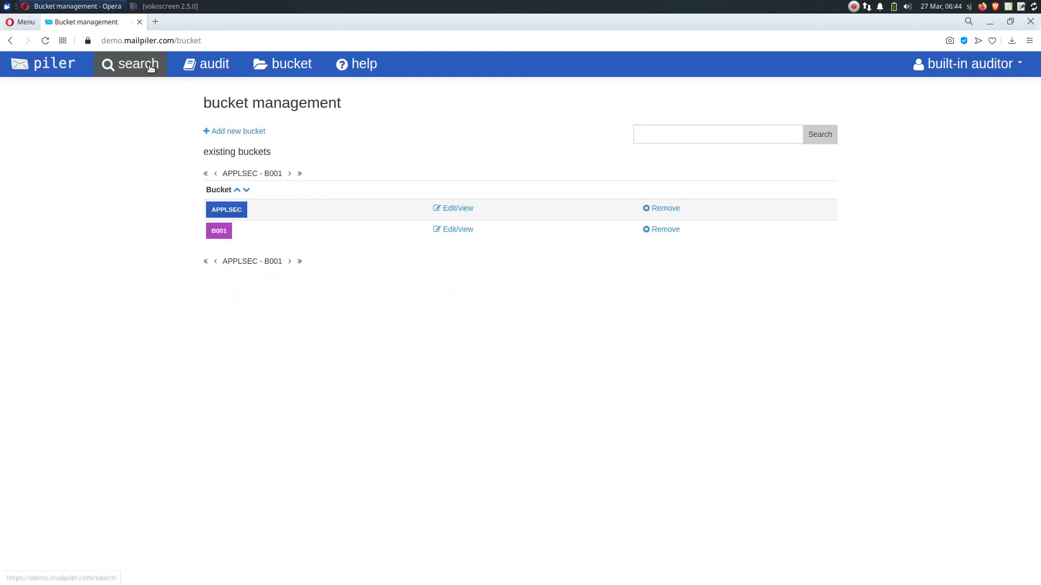
Search for messages matching subject: apple-sa
{"action": "left_click", "coordinate": [152, 65]}
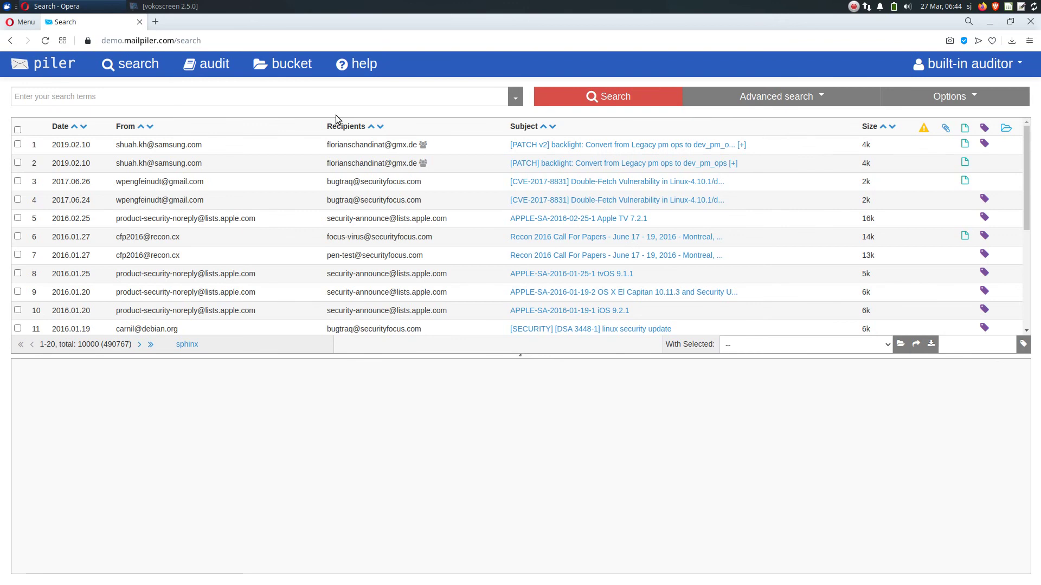
{"action": "left_click", "coordinate": [336, 96]}
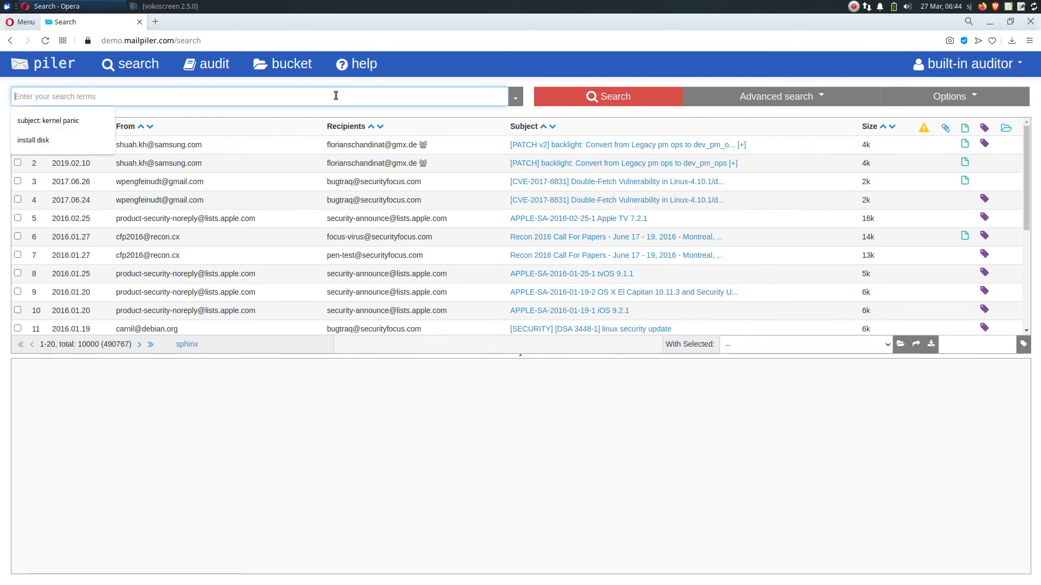
{"action": "type", "text": "subject"}
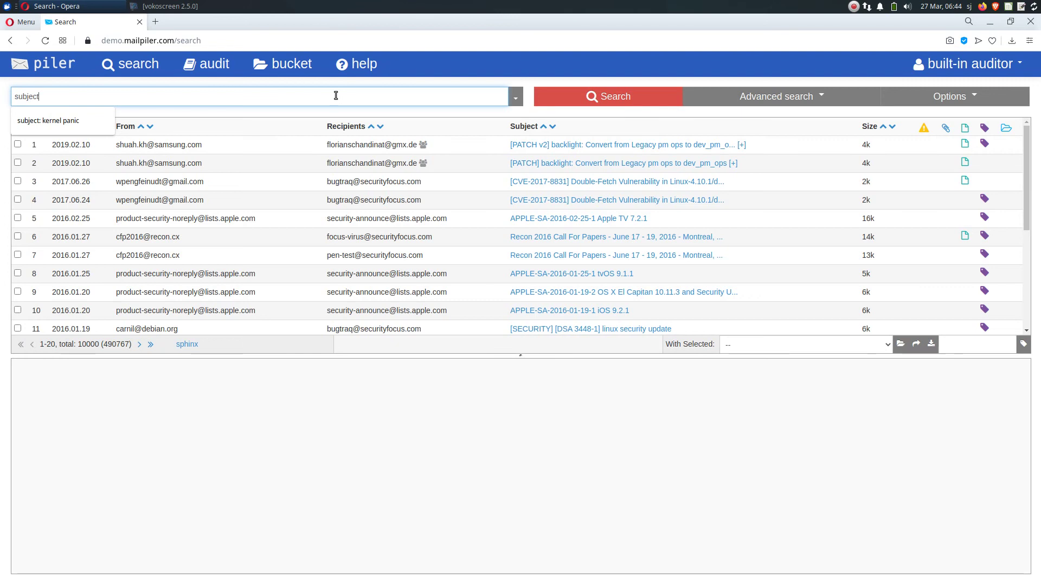
{"action": "type", "text": ": apple-"}
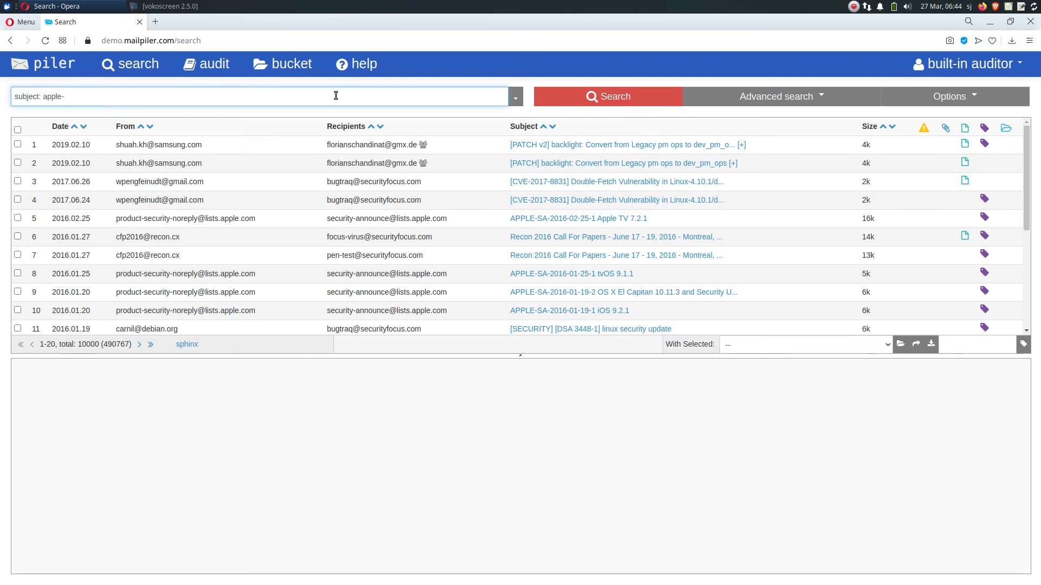
{"action": "type", "text": "sa"}
{"action": "key", "text": "Return"}
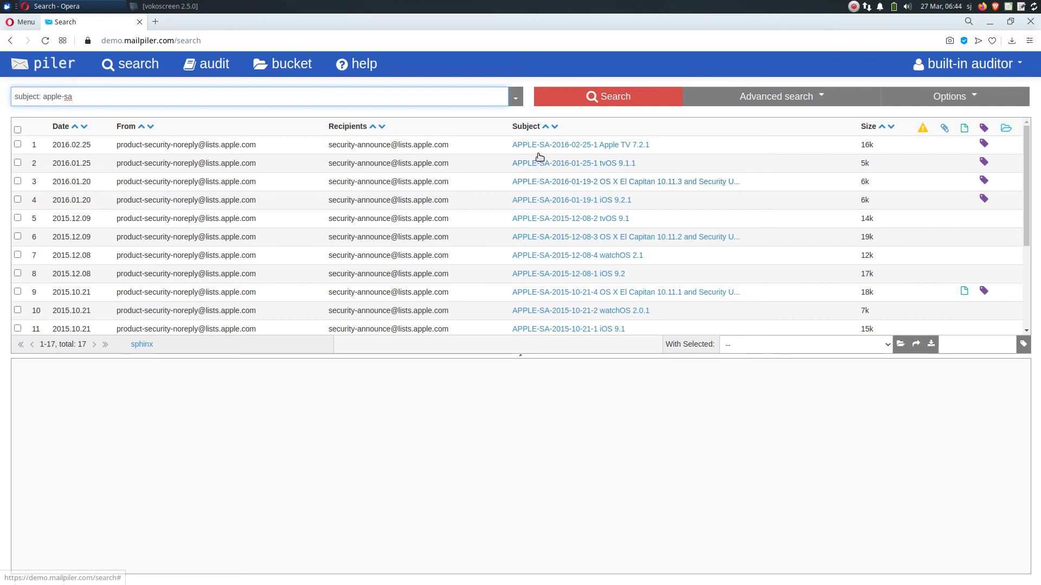
Put all 17 apple-sa results into the APPLSEC bucket and refresh the results
{"action": "mouse_move", "coordinate": [540, 157]}
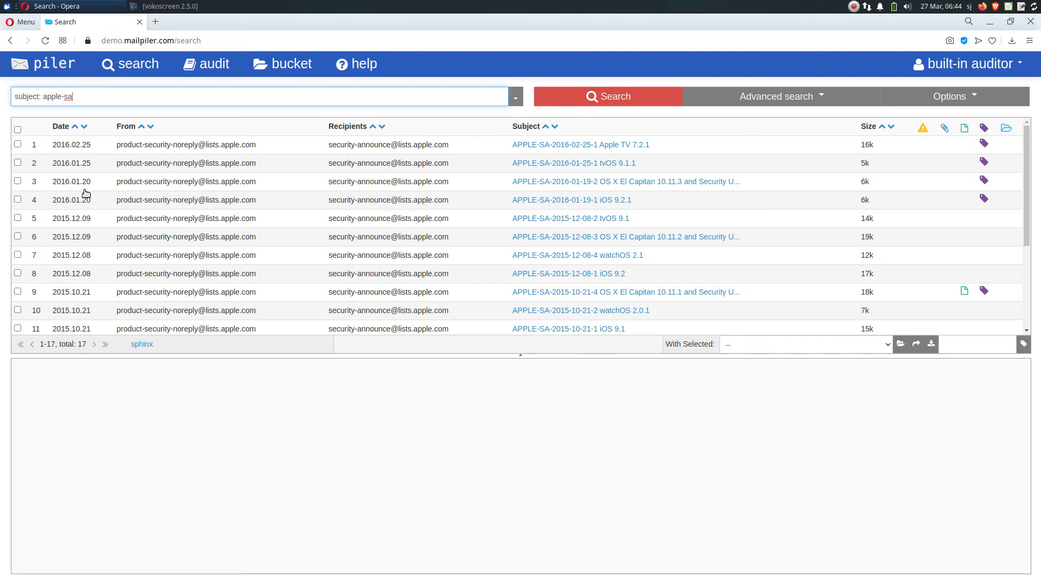
{"action": "left_click", "coordinate": [763, 346]}
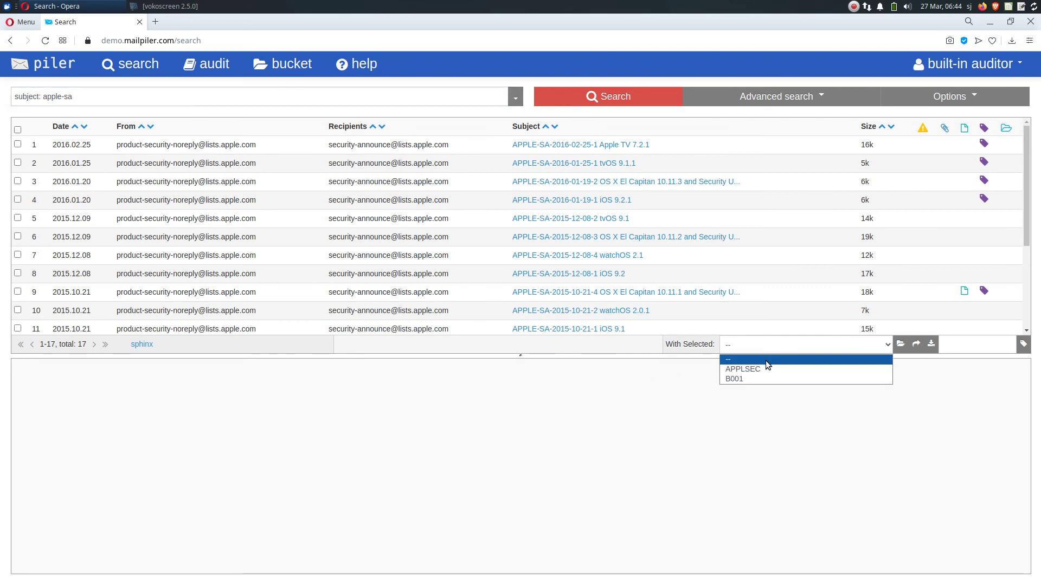
{"action": "left_click", "coordinate": [767, 368]}
{"action": "left_click", "coordinate": [900, 345]}
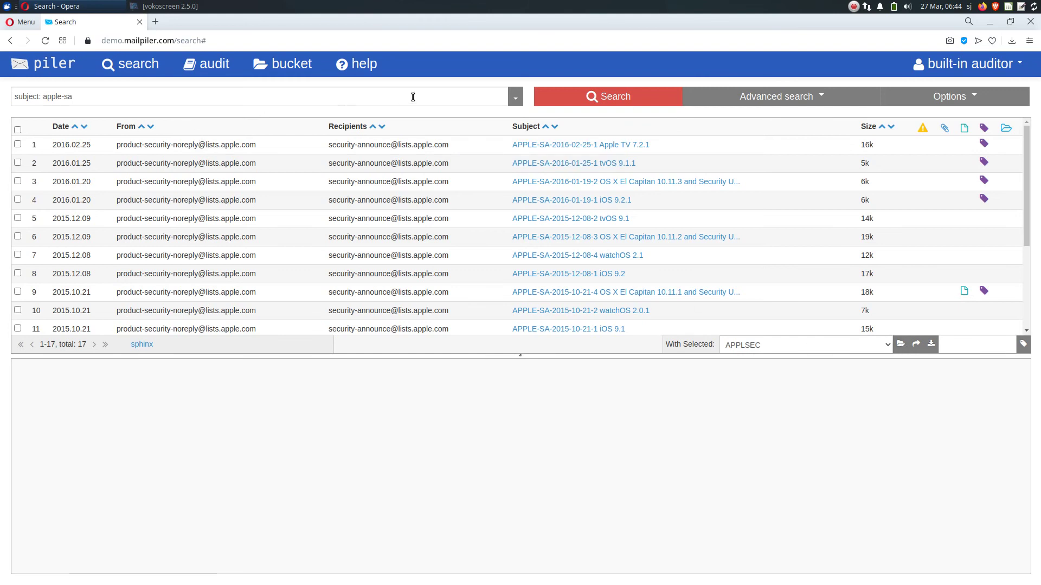
{"action": "left_click", "coordinate": [570, 104]}
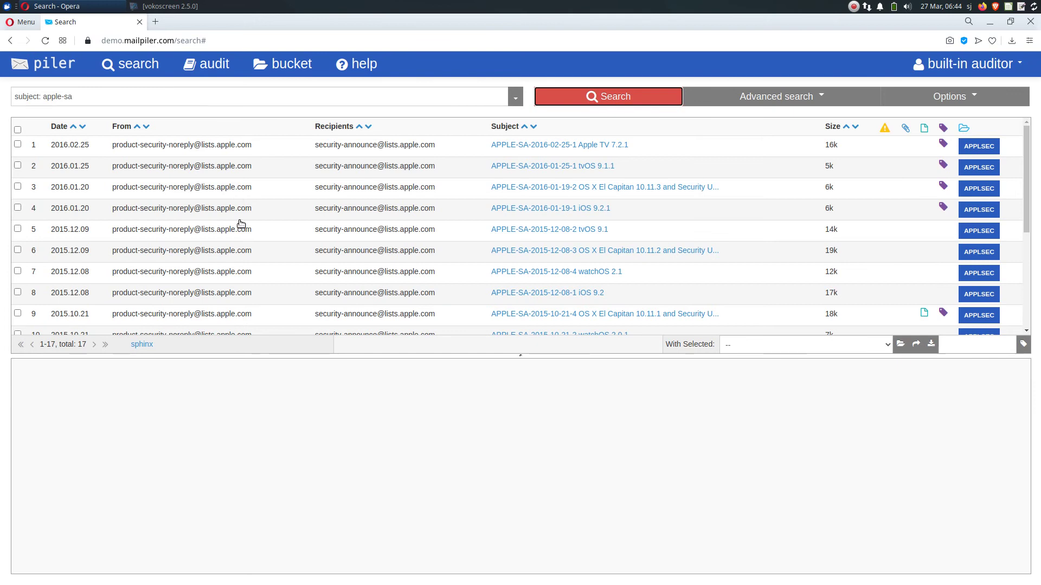
Narrow the search to subject: apple-sa el capitan
{"action": "scroll", "coordinate": [468, 245], "scroll_direction": "down", "scroll_amount": 1}
{"action": "scroll", "coordinate": [468, 244], "scroll_direction": "down", "scroll_amount": 2}
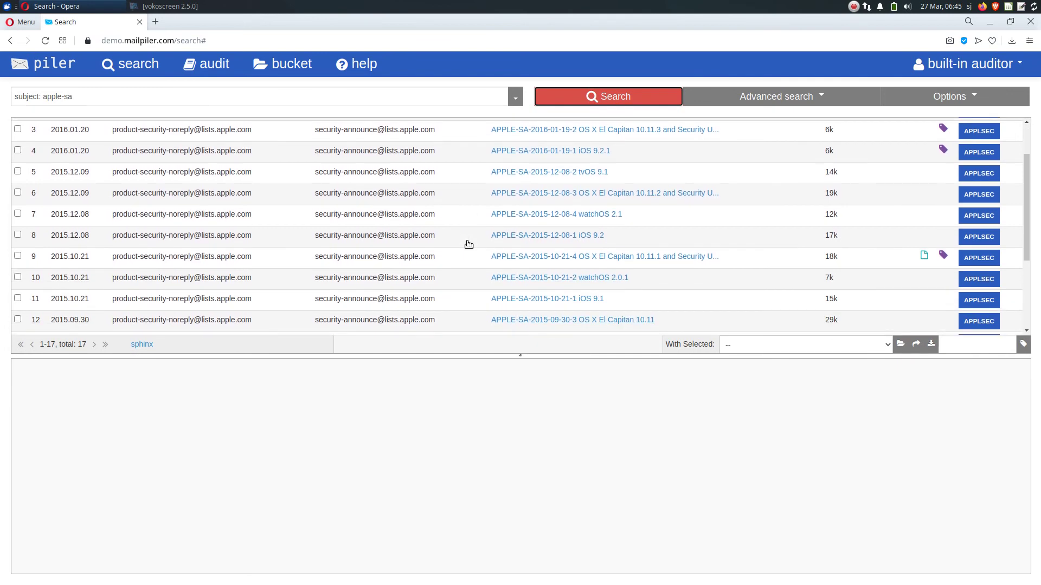
{"action": "scroll", "coordinate": [468, 244], "scroll_direction": "up", "scroll_amount": 2}
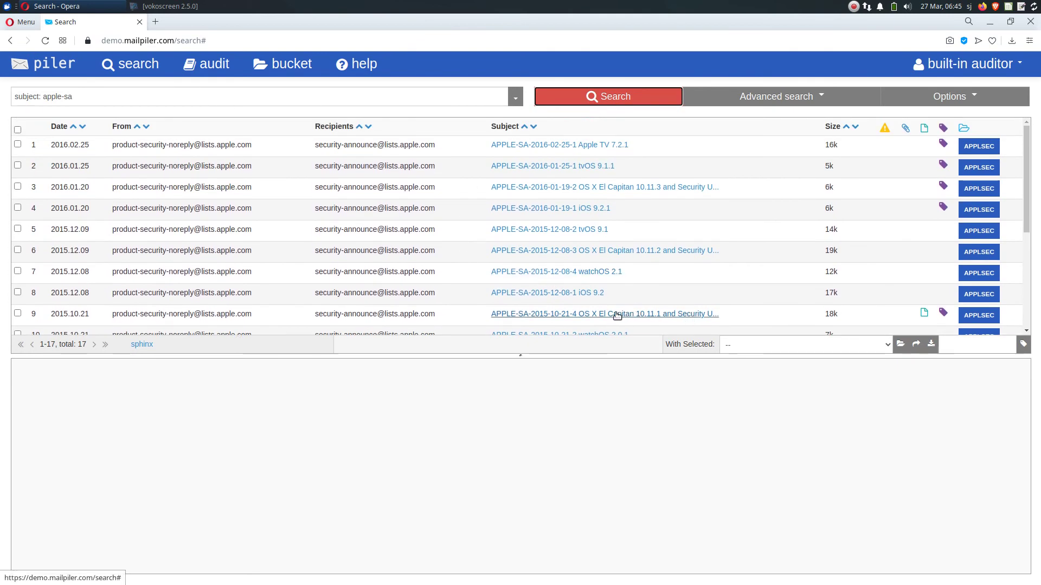
{"action": "mouse_move", "coordinate": [614, 318]}
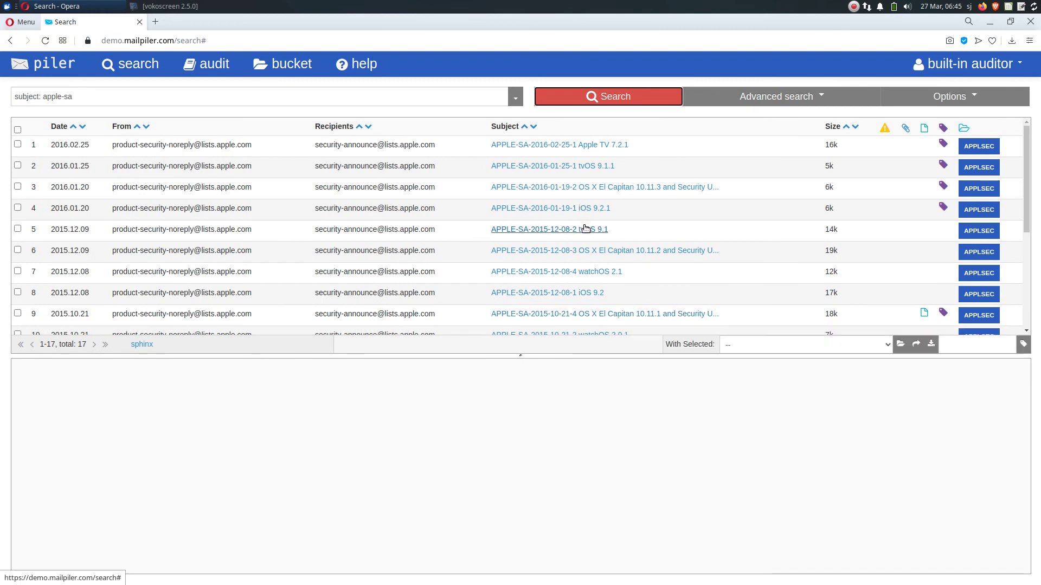
{"action": "left_click", "coordinate": [312, 95]}
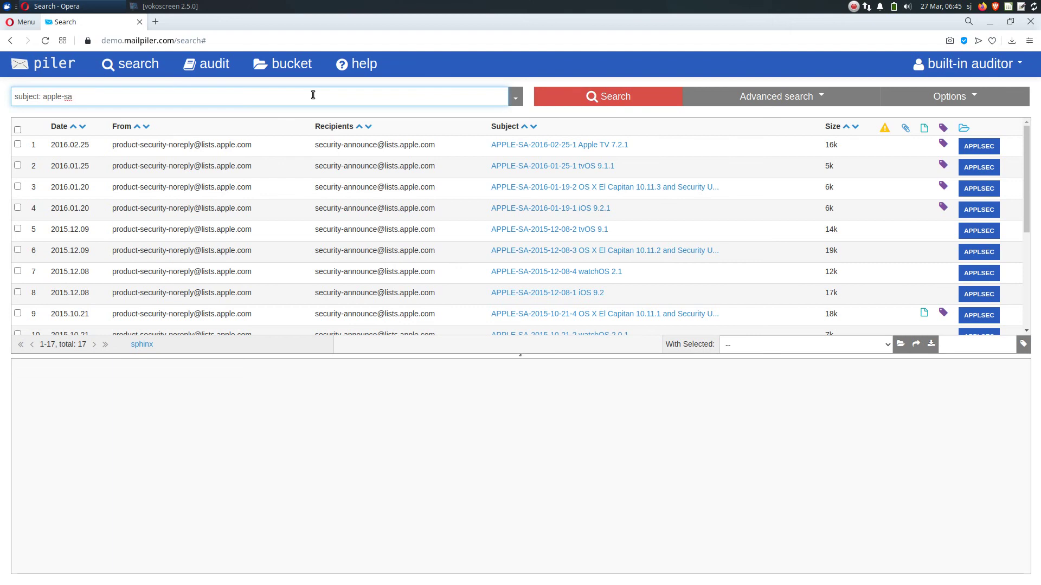
{"action": "type", "text": "el captain"}
{"action": "key", "text": "Delete"}
{"action": "key", "text": "BackSpace"}
{"action": "type", "text": "tan"}
{"action": "key", "text": "Return"}
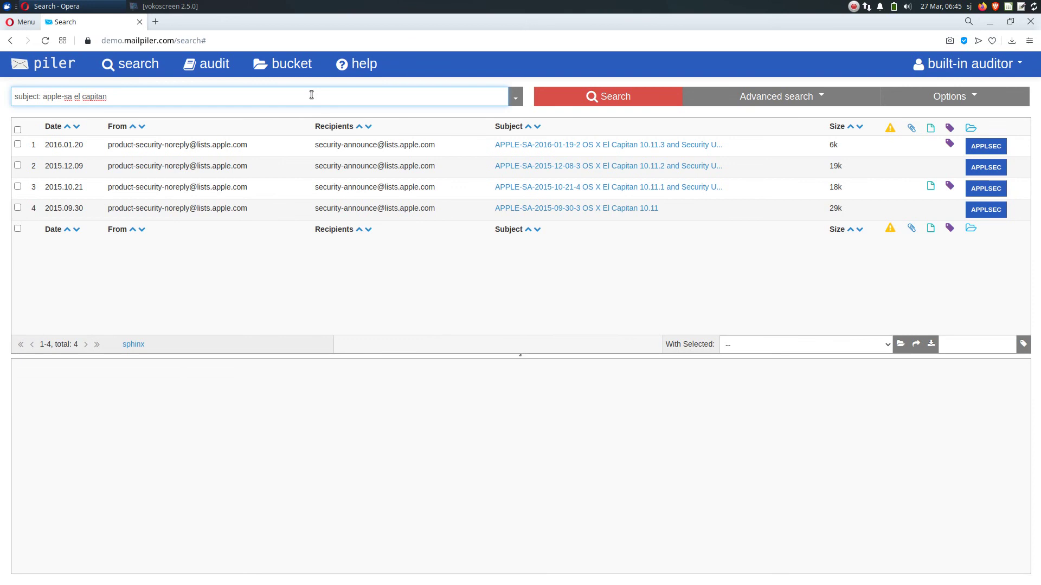
Remove all four El Capitan results from the APPLSEC bucket
{"action": "left_click", "coordinate": [18, 129]}
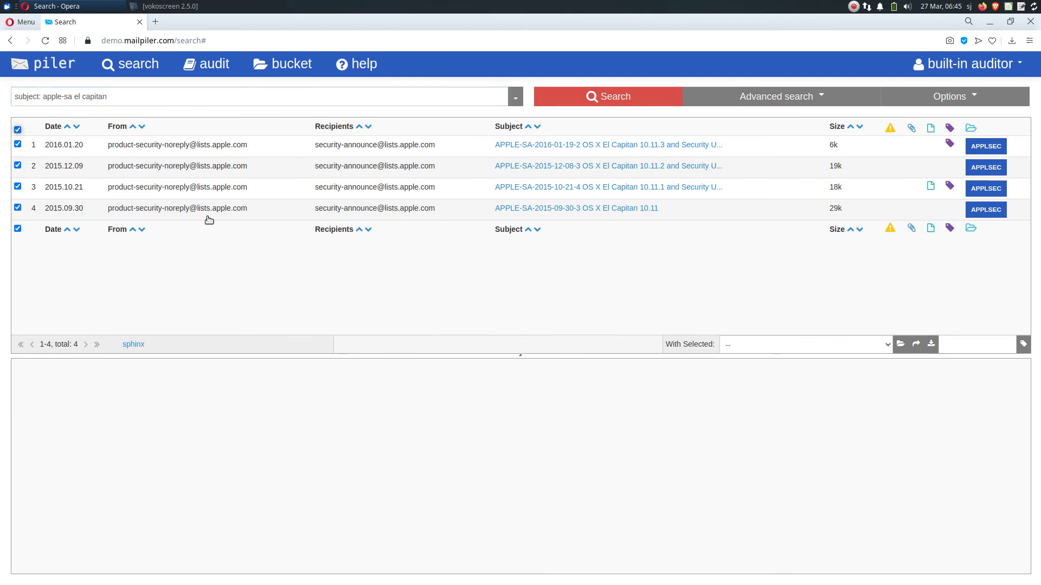
{"action": "left_click", "coordinate": [899, 345]}
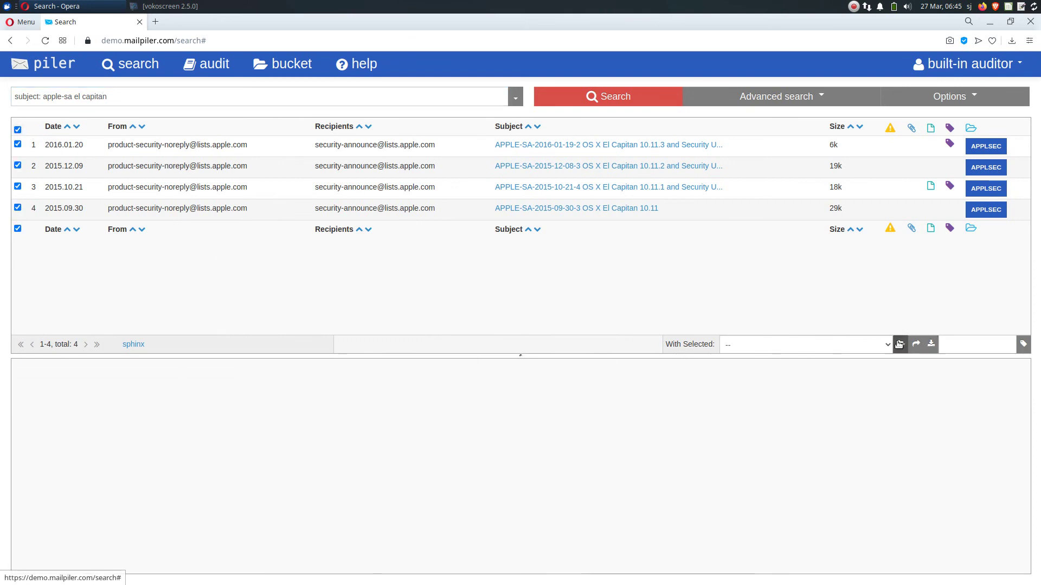
{"action": "left_click", "coordinate": [659, 98]}
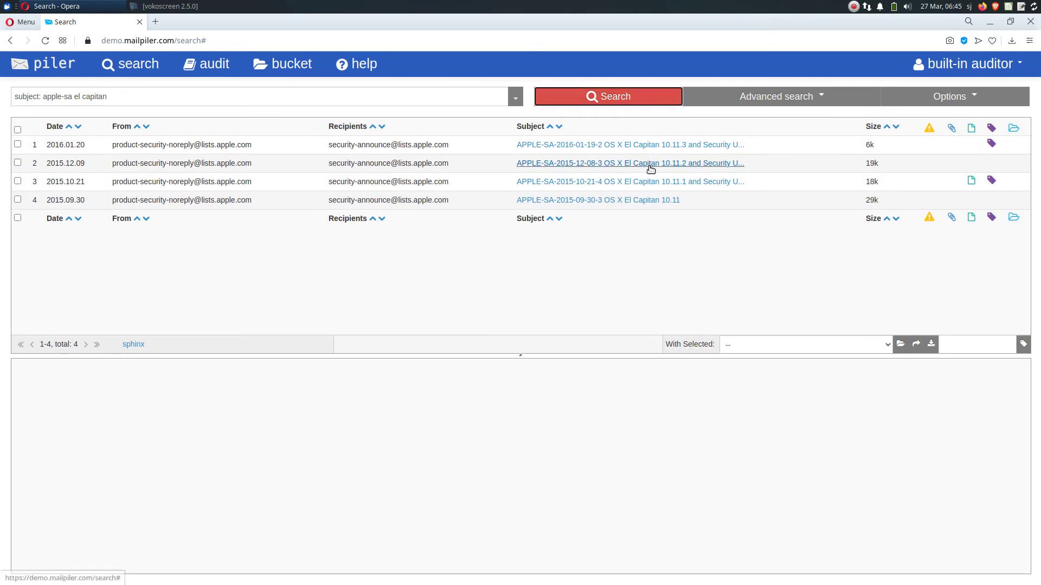
Rerun the subject: apple-sa search and preview the El Capitan 10.11 advisory
{"action": "mouse_move", "coordinate": [651, 170]}
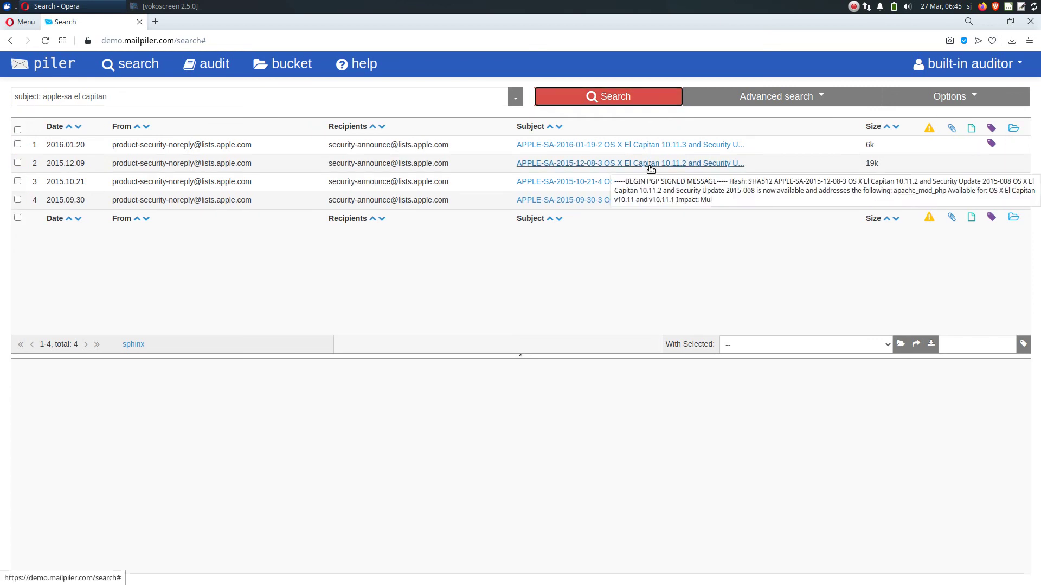
{"action": "left_click", "coordinate": [516, 101]}
{"action": "left_click", "coordinate": [412, 138]}
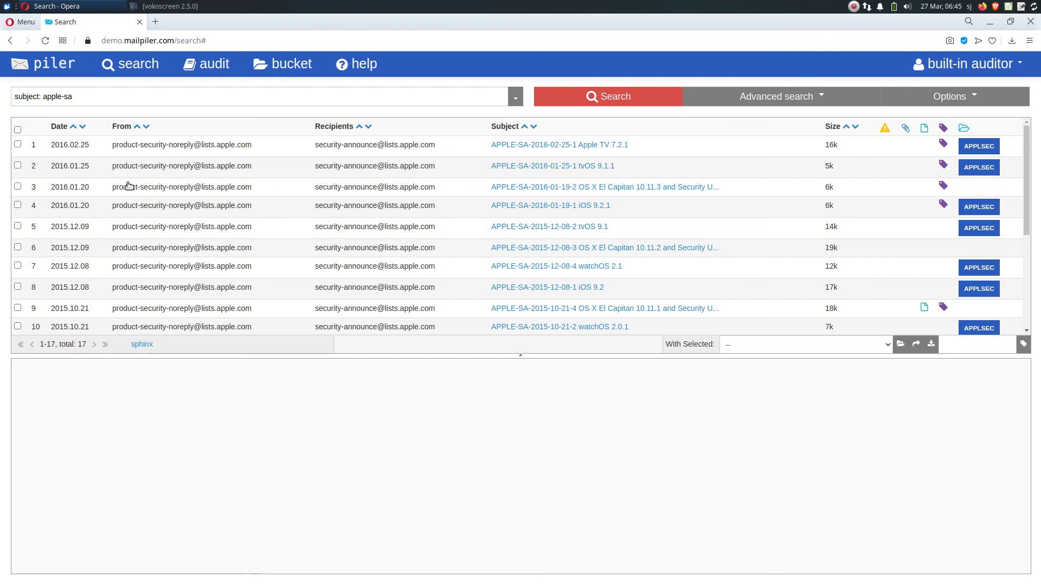
{"action": "scroll", "coordinate": [340, 205], "scroll_direction": "down", "scroll_amount": 3}
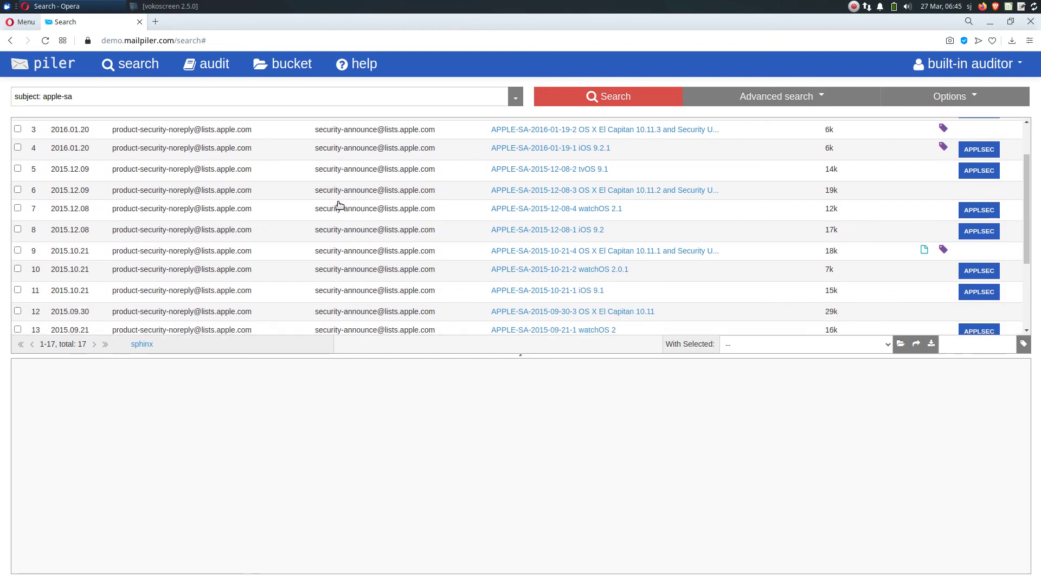
{"action": "scroll", "coordinate": [340, 205], "scroll_direction": "down", "scroll_amount": 2}
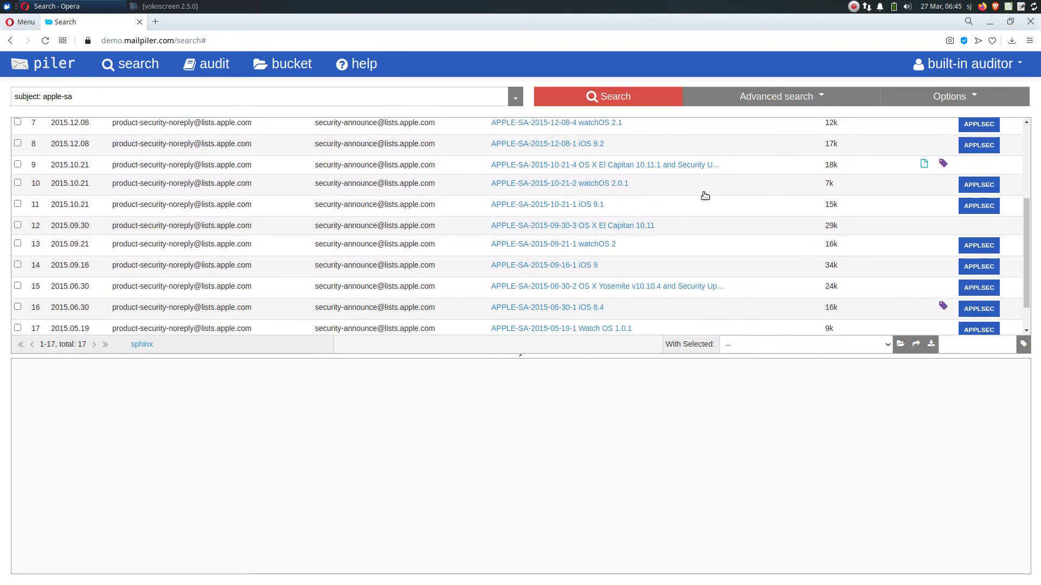
{"action": "left_click", "coordinate": [630, 225]}
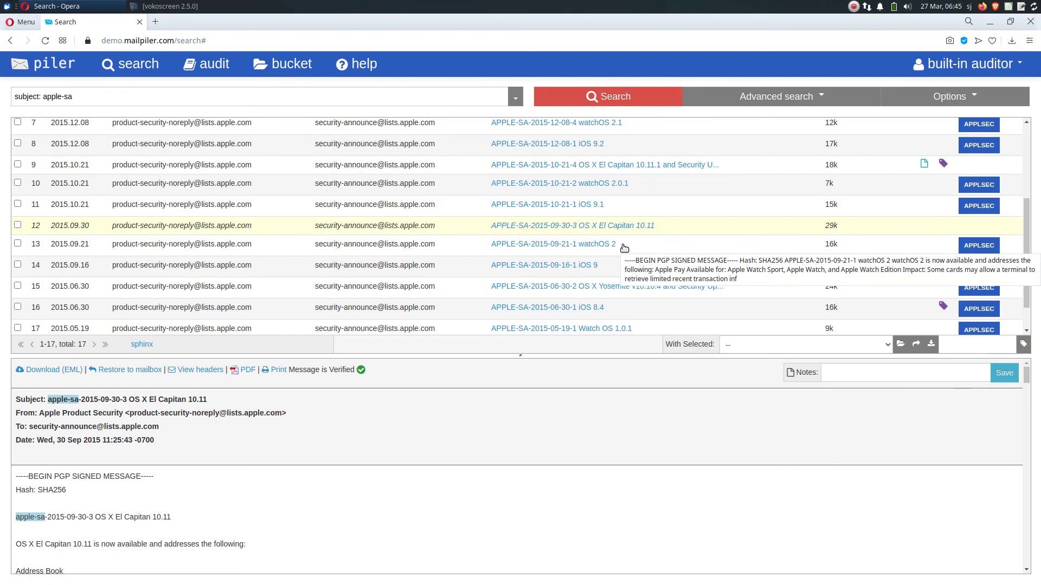
Search for subject: kernel panic, returning 2770 messages
{"action": "left_click", "coordinate": [485, 102]}
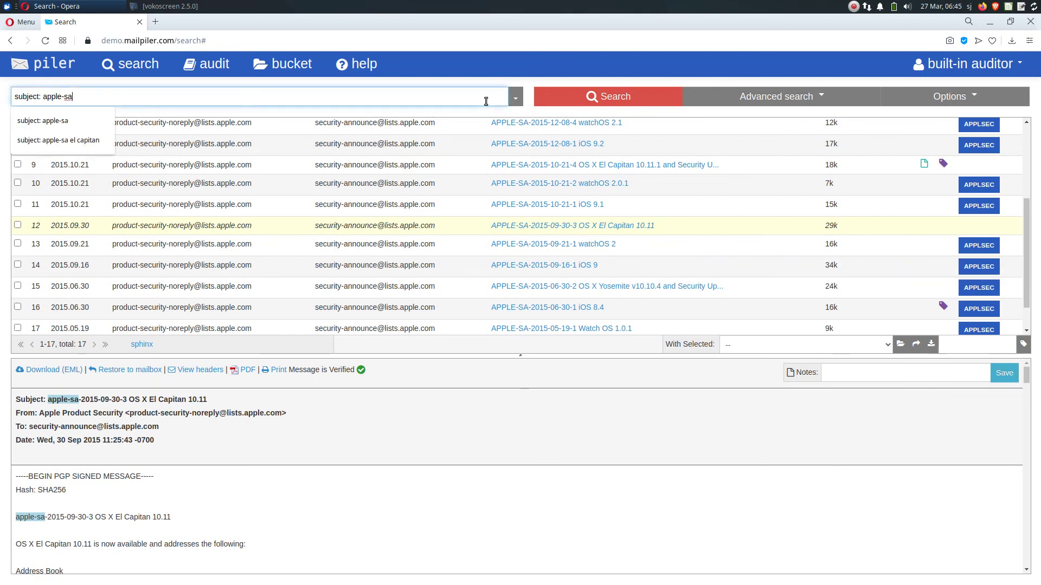
{"action": "key", "text": "ctrl+a"}
{"action": "key", "text": "BackSpace"}
{"action": "type", "text": "kern"}
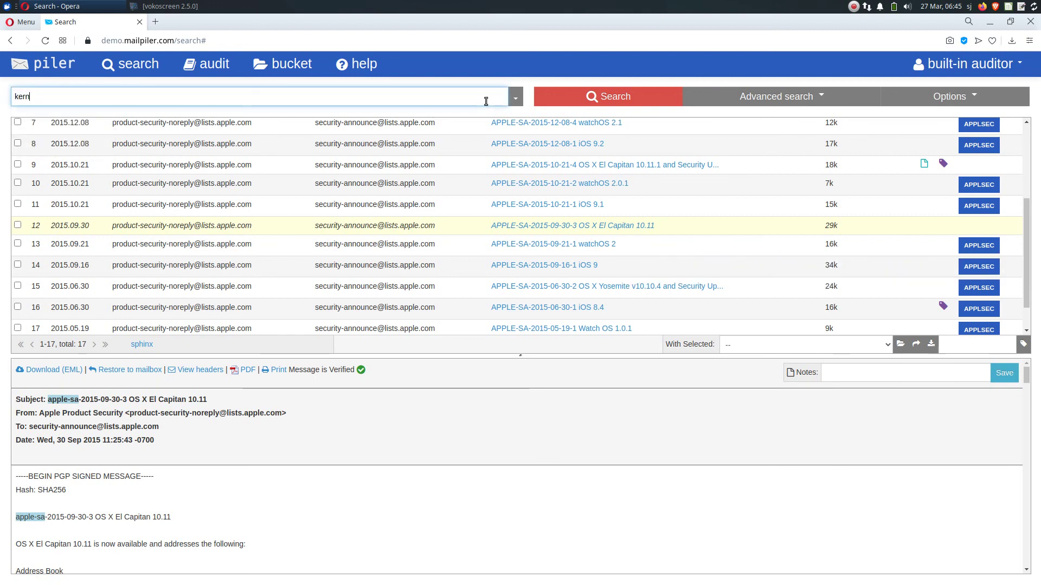
{"action": "type", "text": "el panic"}
{"action": "key", "text": "Return"}
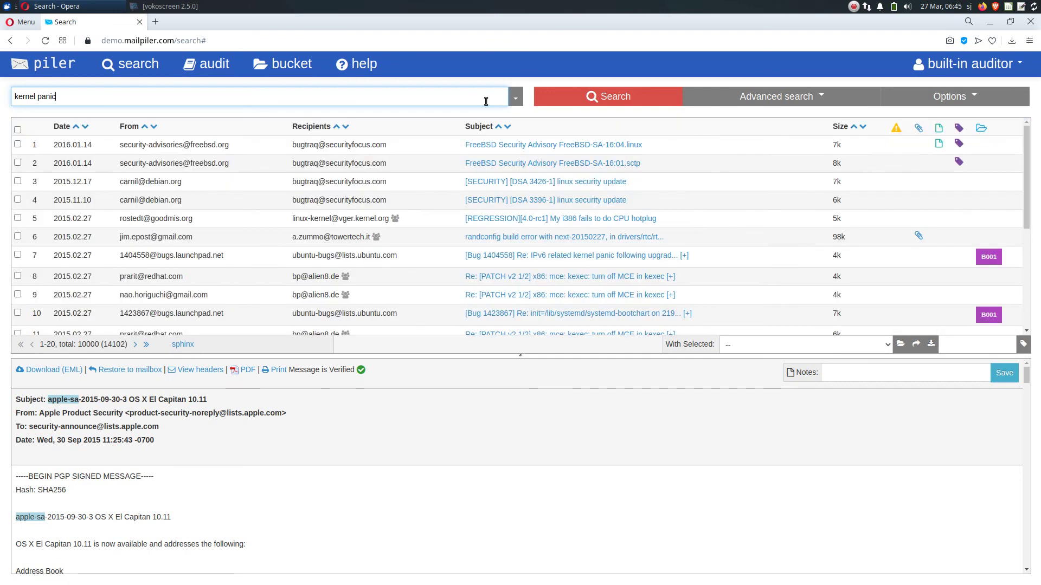
{"action": "key", "text": "Home"}
{"action": "type", "text": "subject:"}
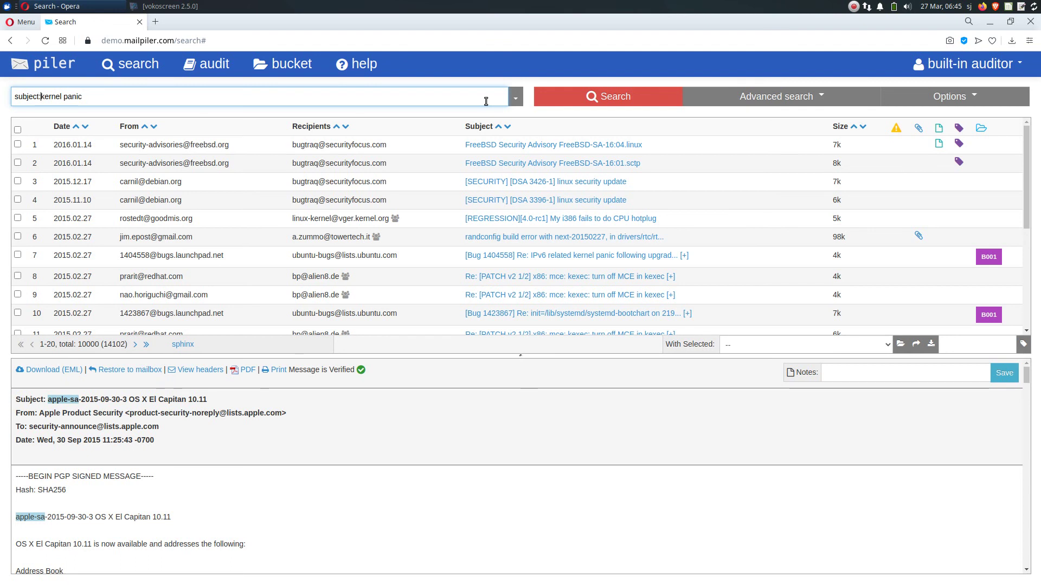
{"action": "key", "text": "Return"}
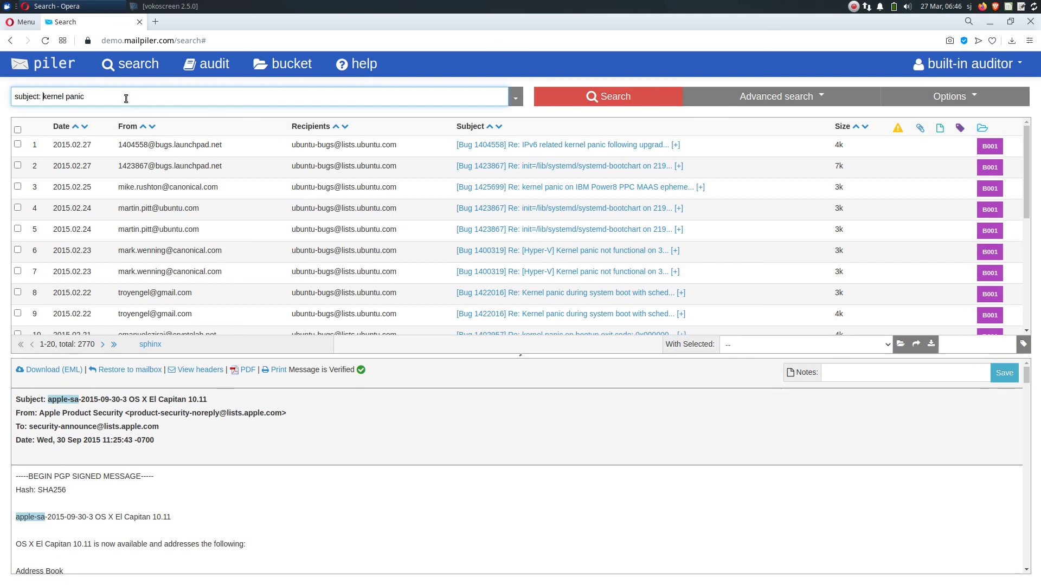
Go to results 41–60 and choose B001 as the target bucket
{"action": "left_click", "coordinate": [104, 345]}
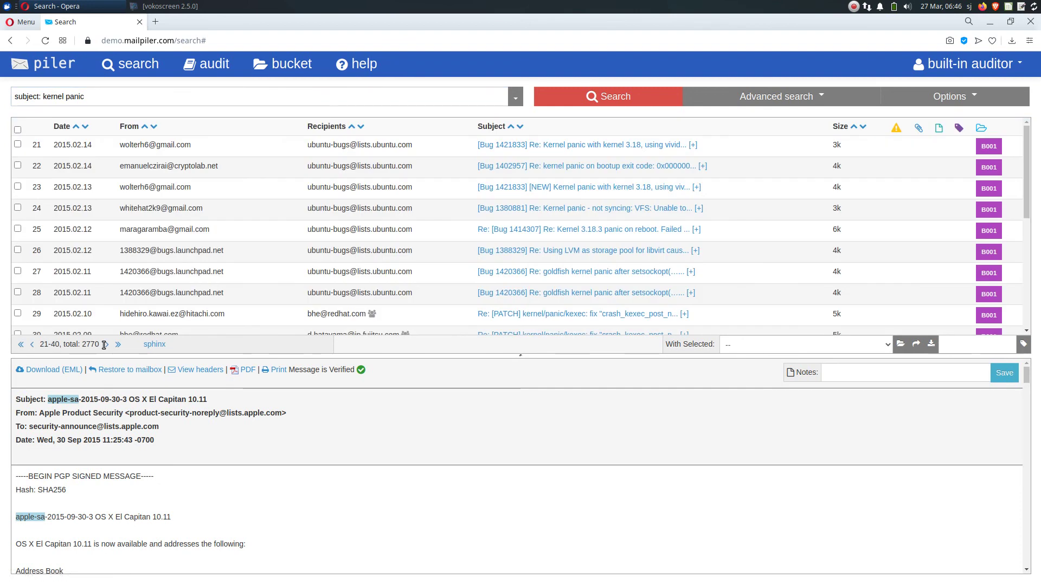
{"action": "left_click", "coordinate": [107, 345]}
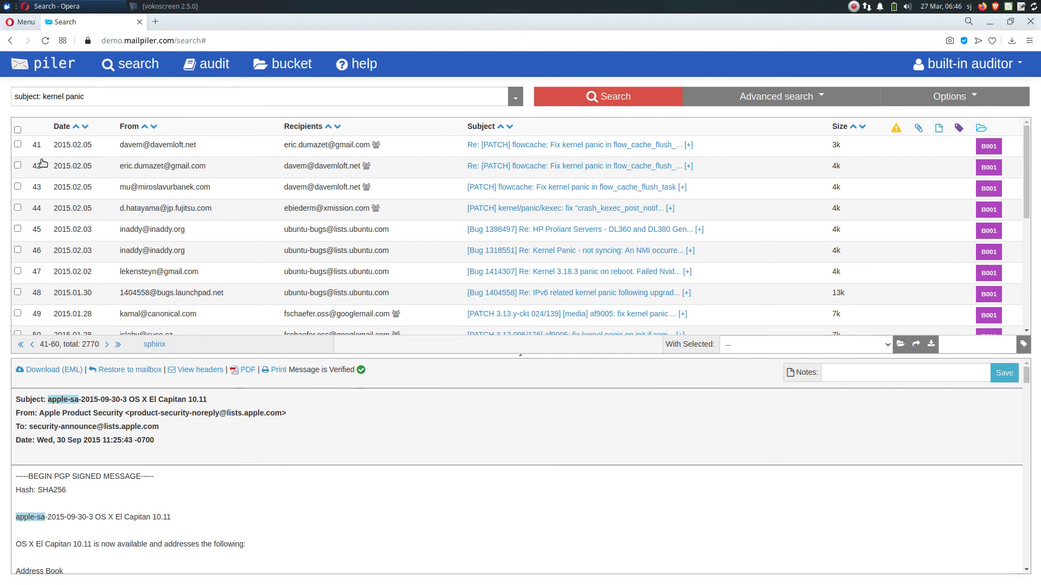
{"action": "left_click", "coordinate": [771, 345]}
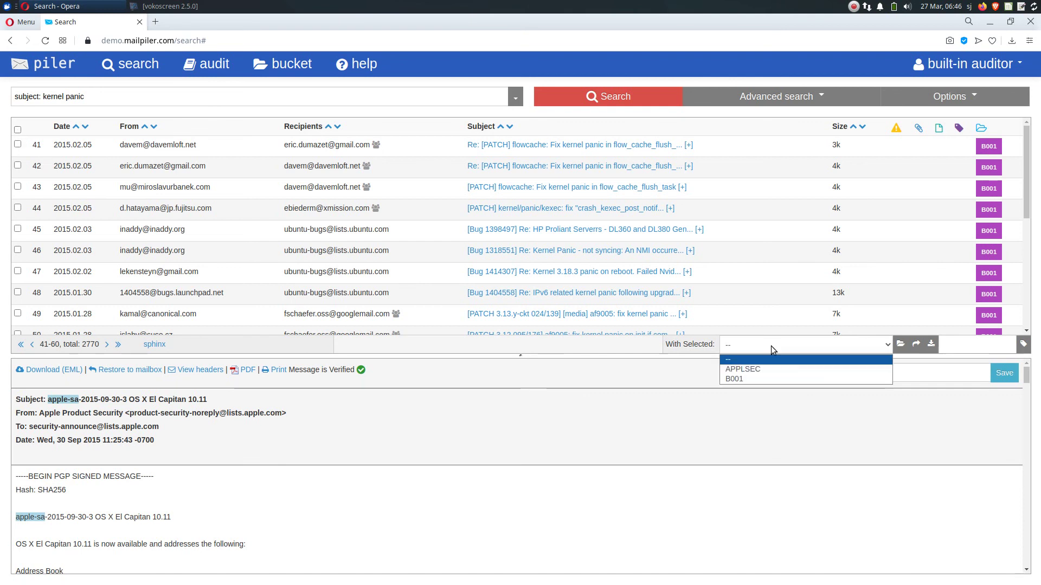
{"action": "left_click", "coordinate": [771, 379]}
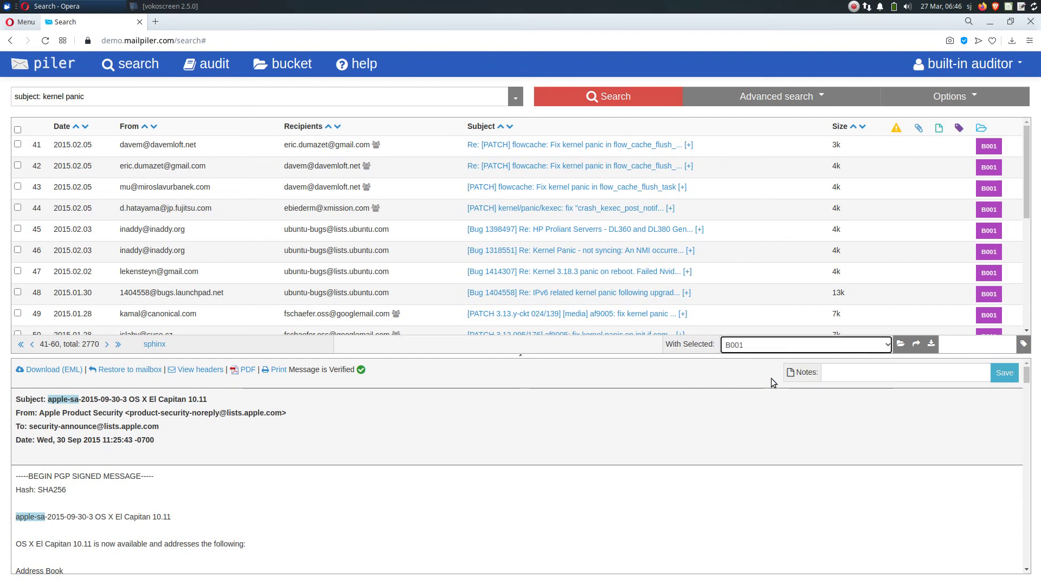
{"action": "left_click", "coordinate": [647, 436]}
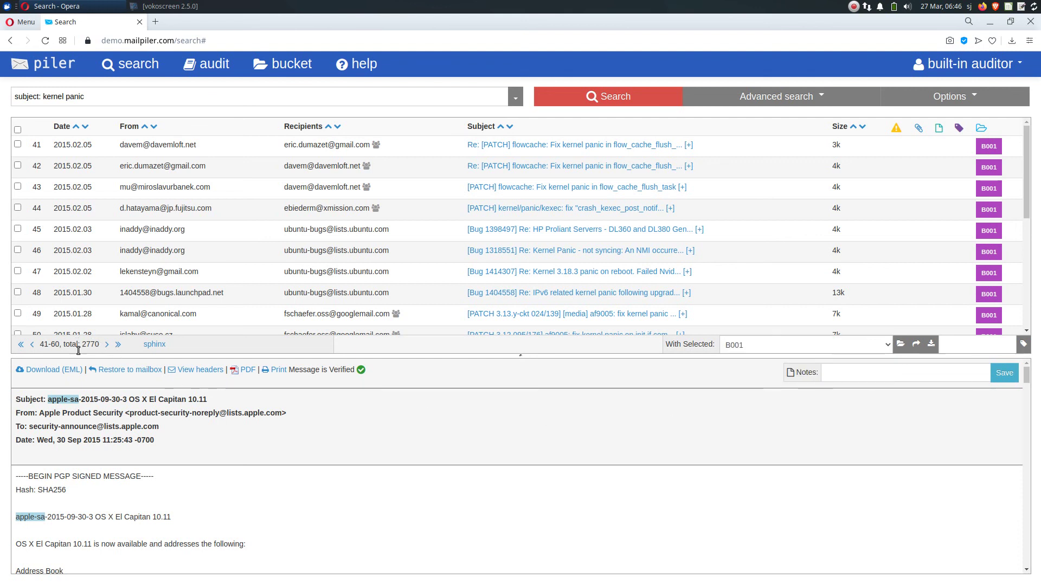